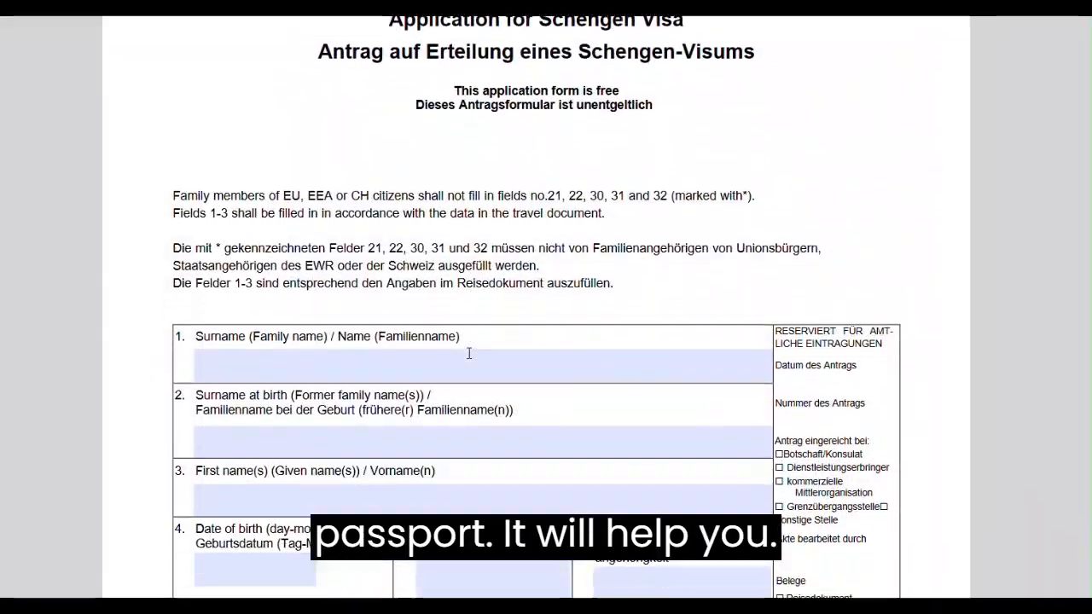
# Enter the applicant's surname in field 1 of the visa form.
pyautogui.scroll(-3, 468, 350)
pyautogui.click(443, 345)
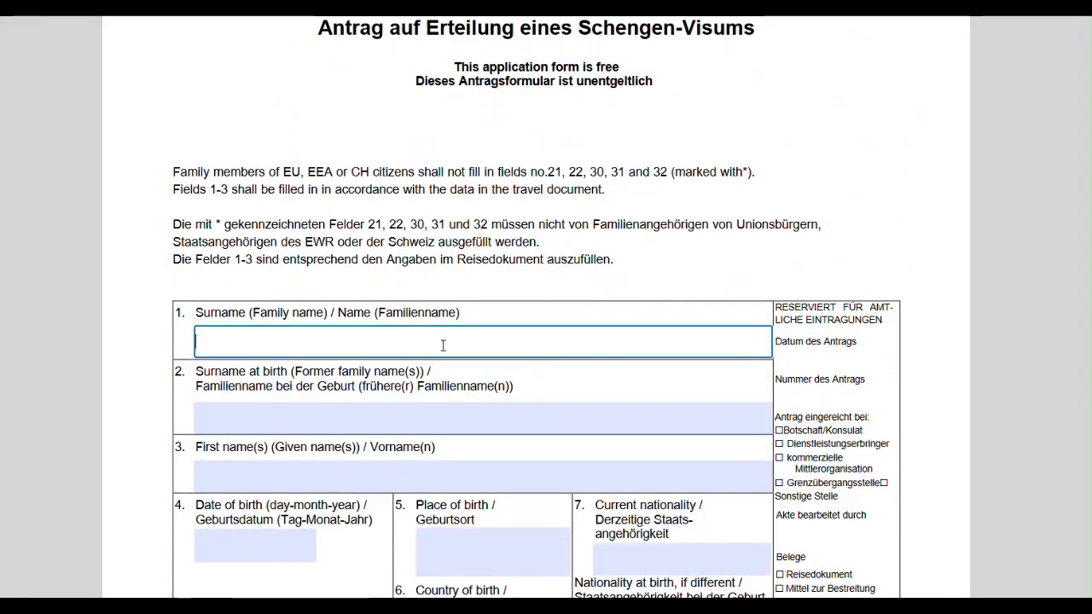
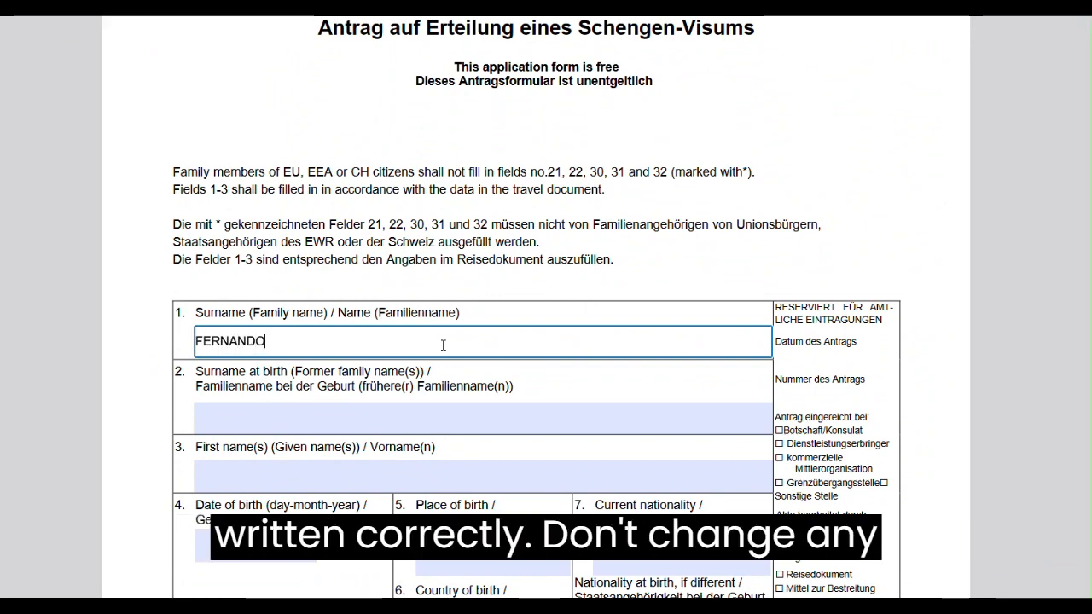
# Mark the sex as Female and the civil status as Single in fields 8 and 9.
pyautogui.scroll(-3, 443, 345)
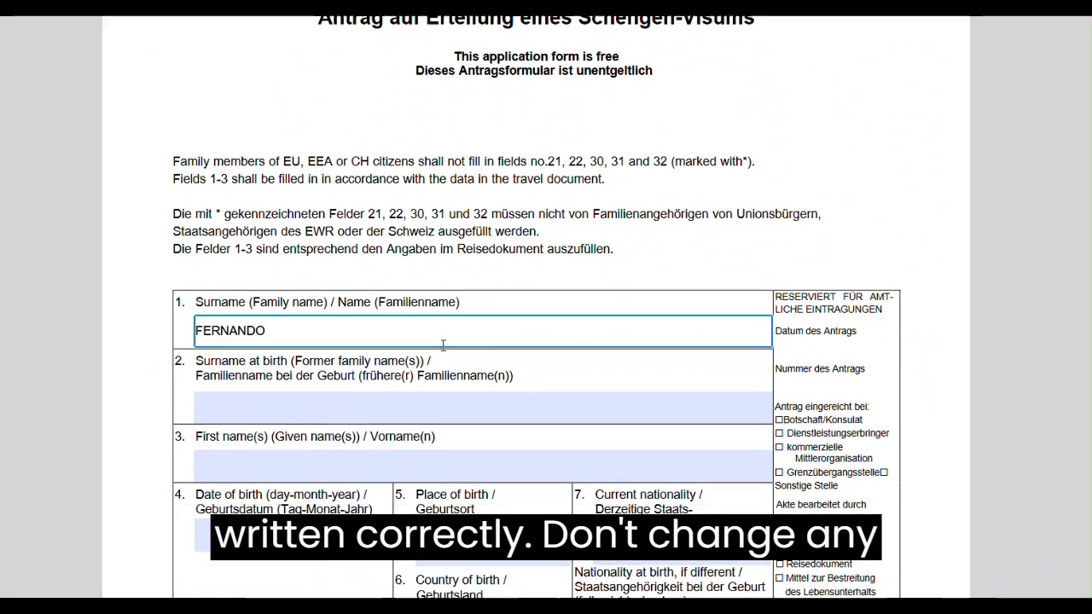
pyautogui.scroll(-2, 443, 345)
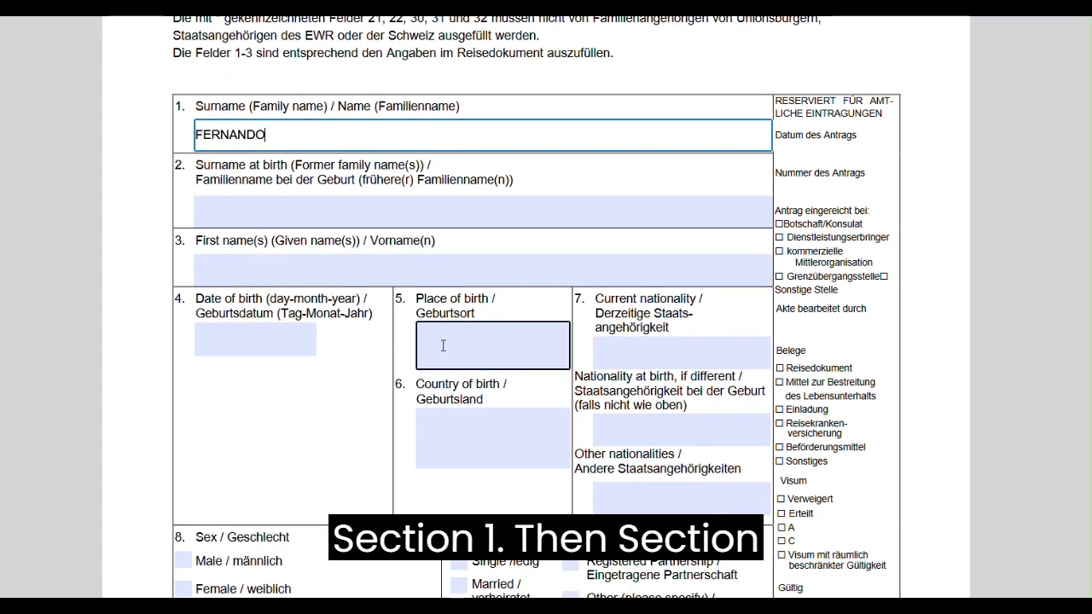
pyautogui.scroll(-4, 443, 344)
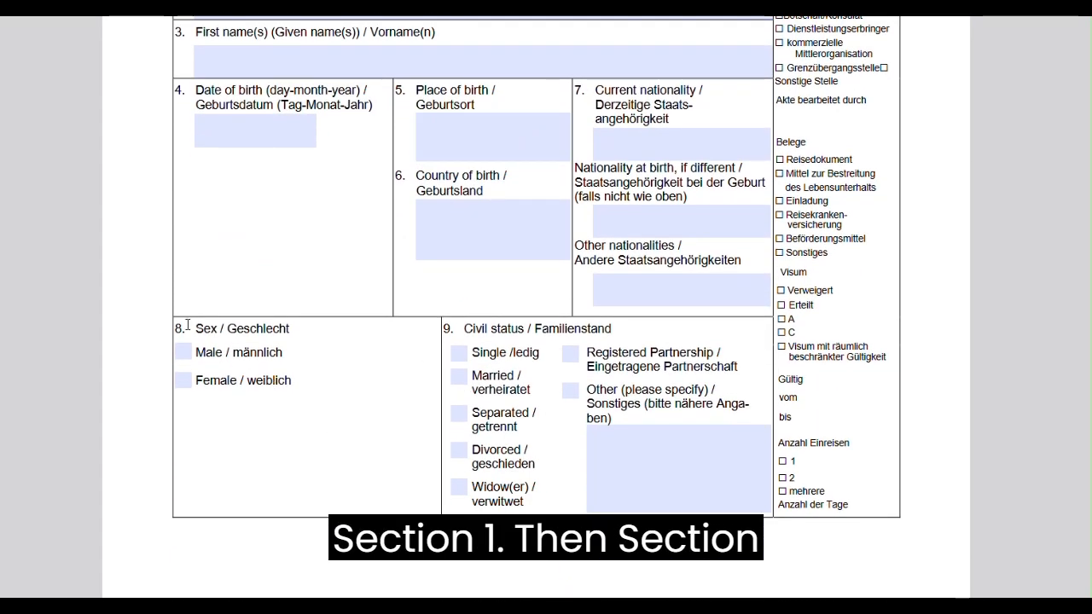
pyautogui.click(182, 387)
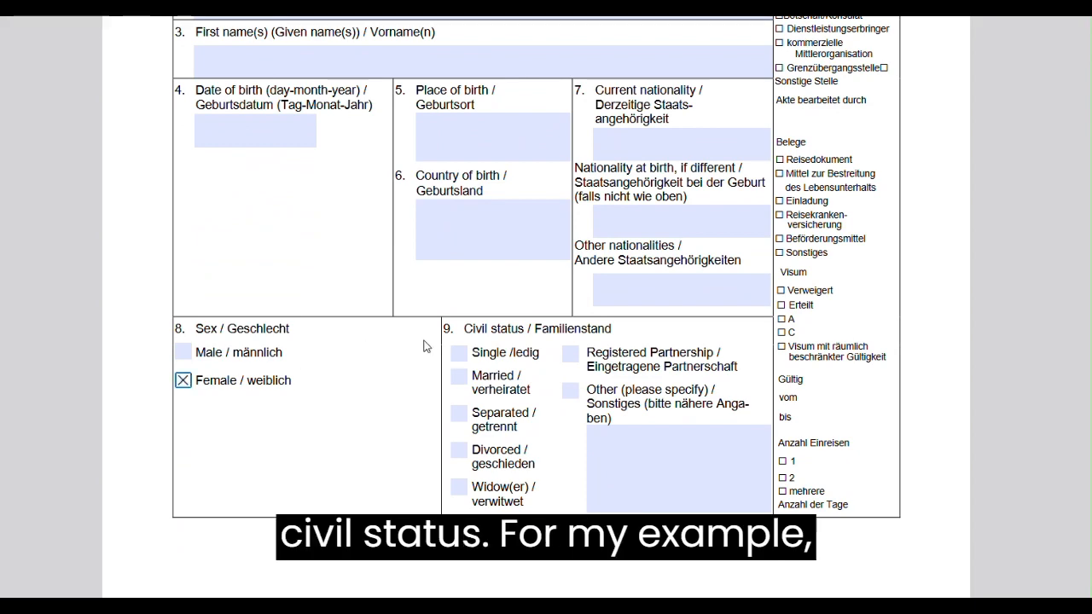
pyautogui.click(461, 358)
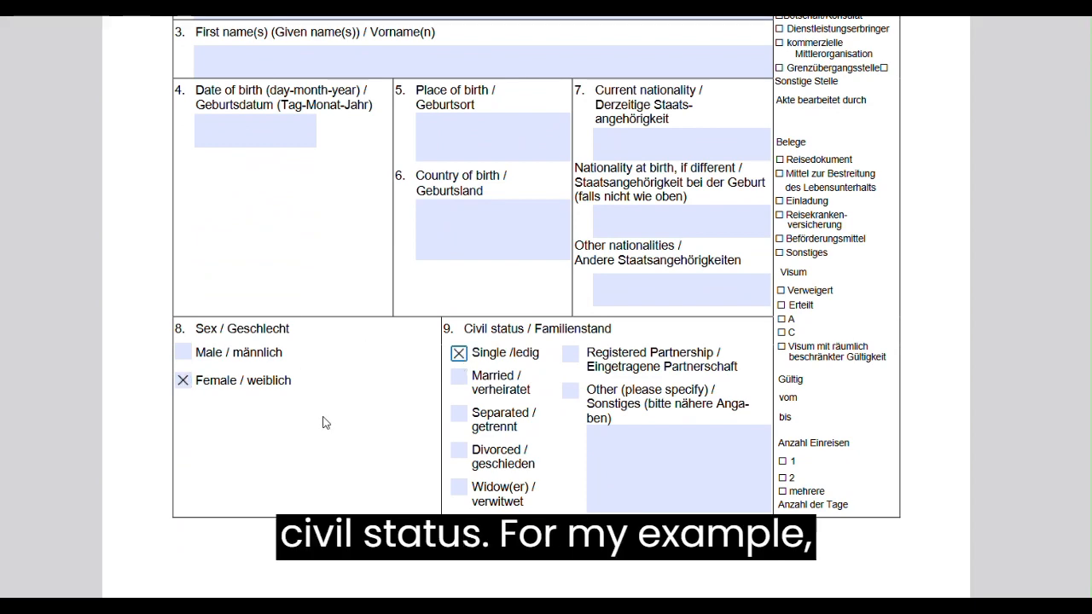
# Enter the guardian's surname and first names, separated by a comma, in the parental authority field 10.
pyautogui.scroll(-6, 323, 422)
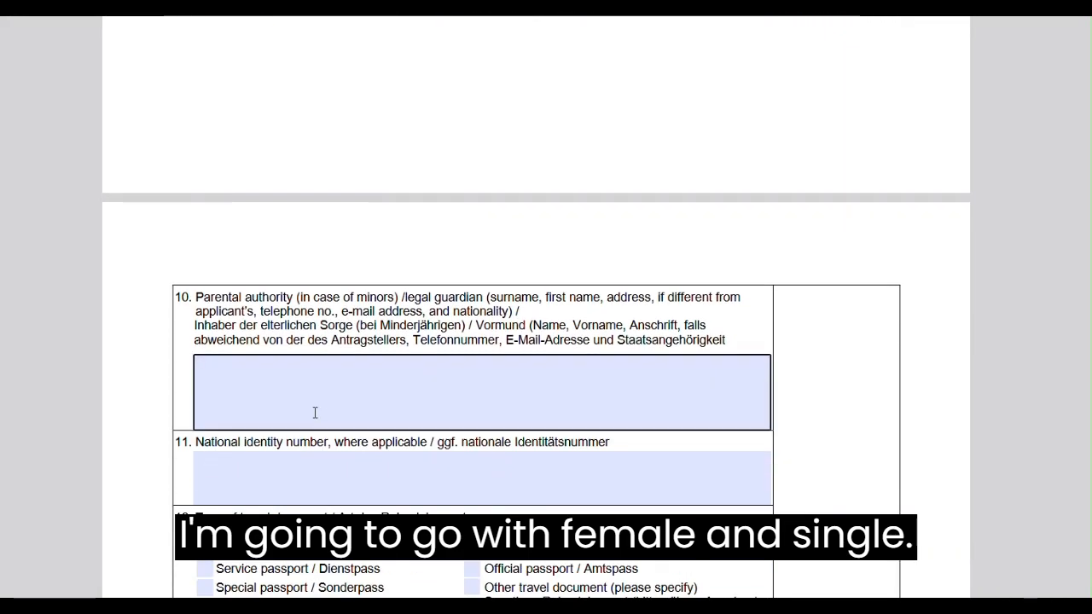
pyautogui.click(261, 361)
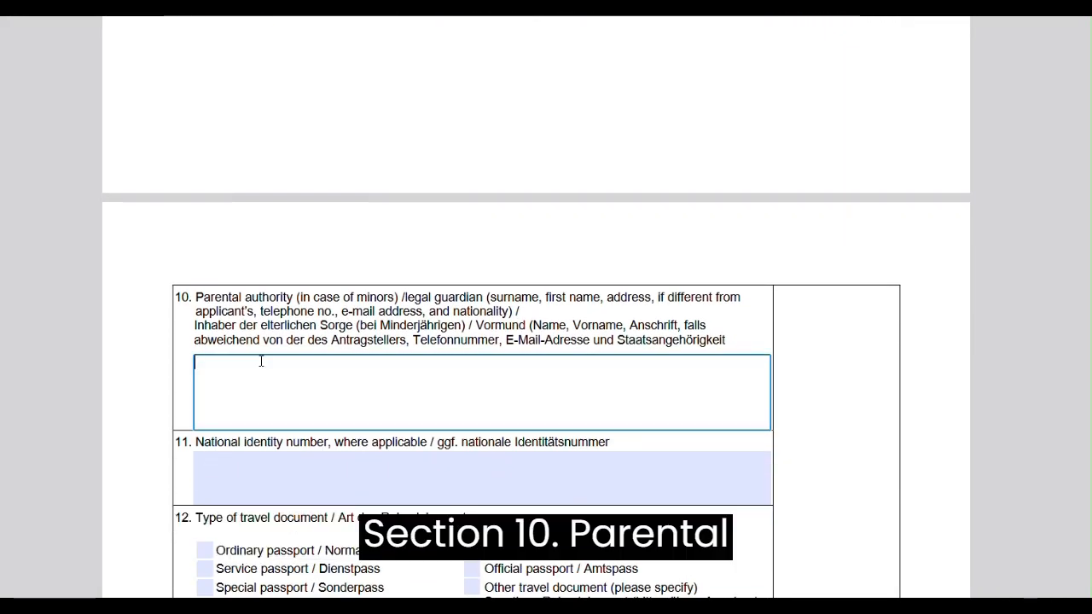
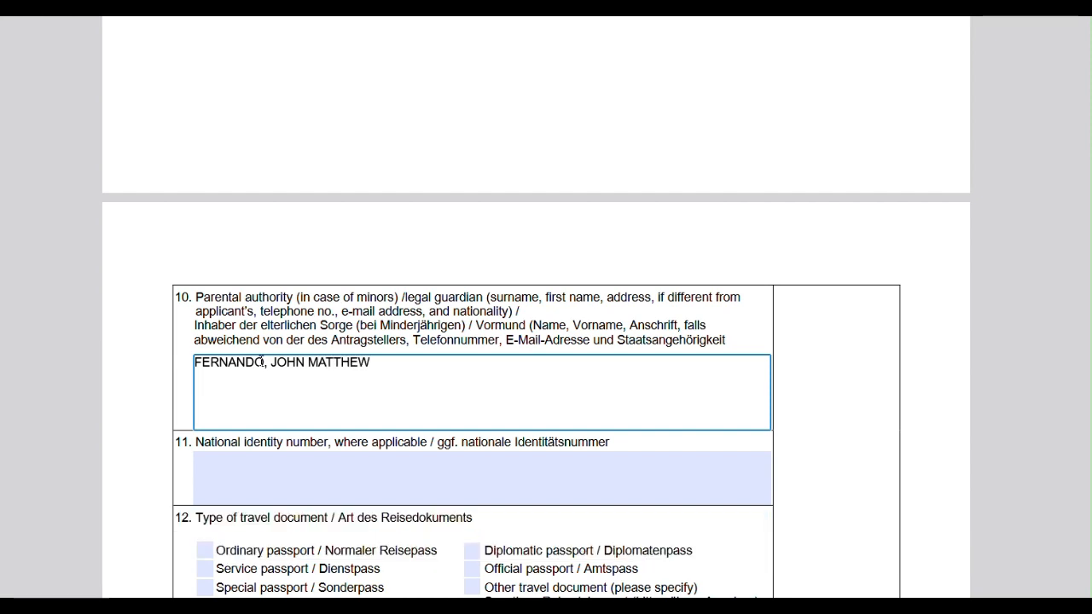
# Add the guardian's telephone number with the +974 country code on a new line of field 10.
pyautogui.press('Return')
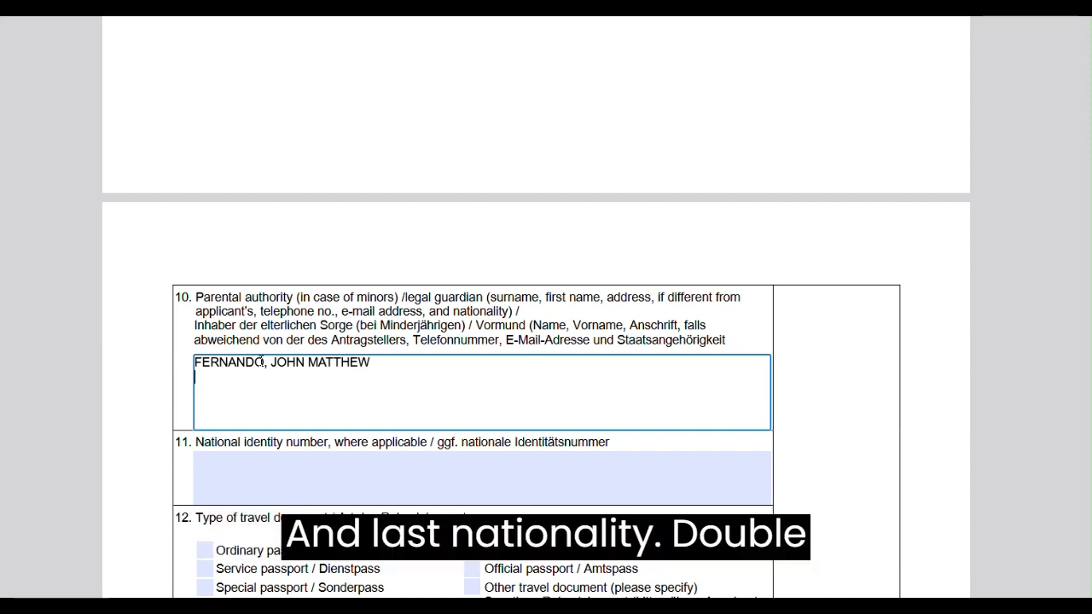
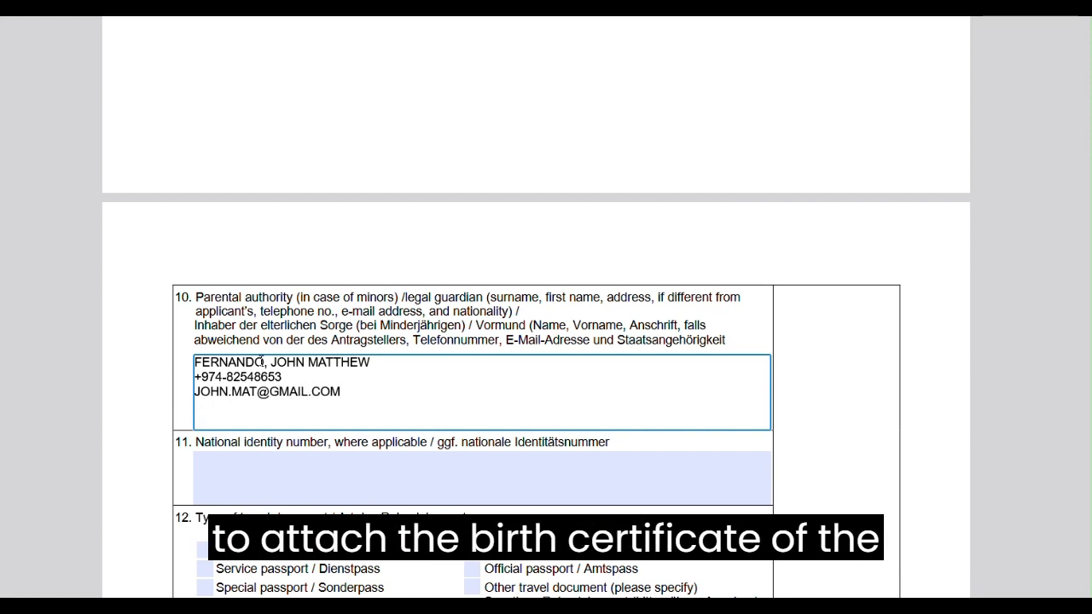
# Add the guardian's nationality as SRI LANKAN on a new line, correcting the typo.
pyautogui.press('Return')
pyautogui.write('SRI LANKNA')
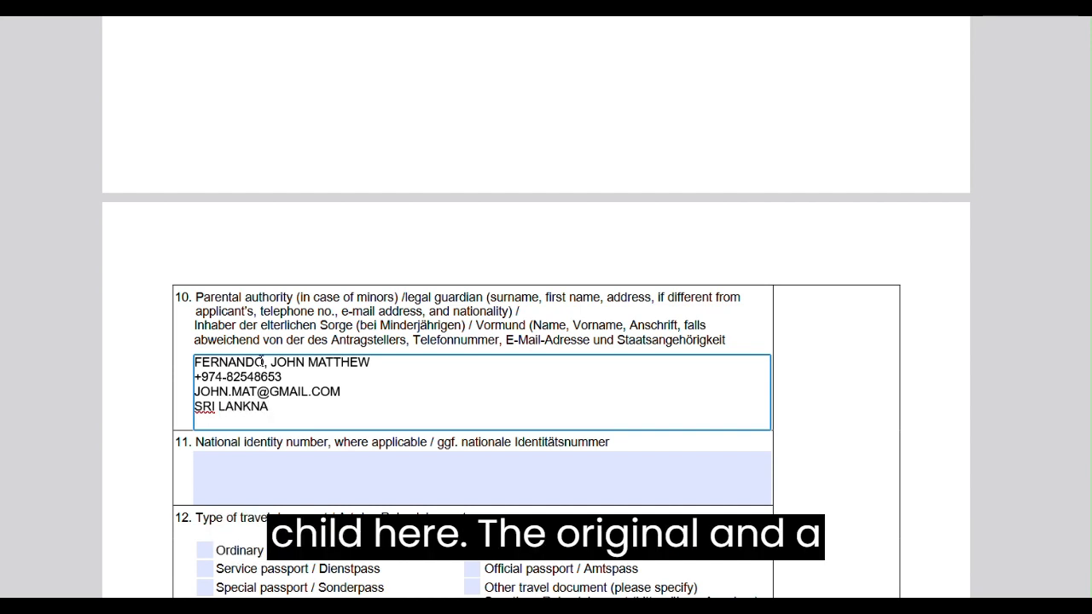
pyautogui.press('BackSpace')
pyautogui.press('BackSpace')
pyautogui.write('AN')
# Copy all the guardian details from field 10.
pyautogui.moveTo(277, 403); pyautogui.dragTo(174, 355)
pyautogui.hotkey('ctrl', 'c')
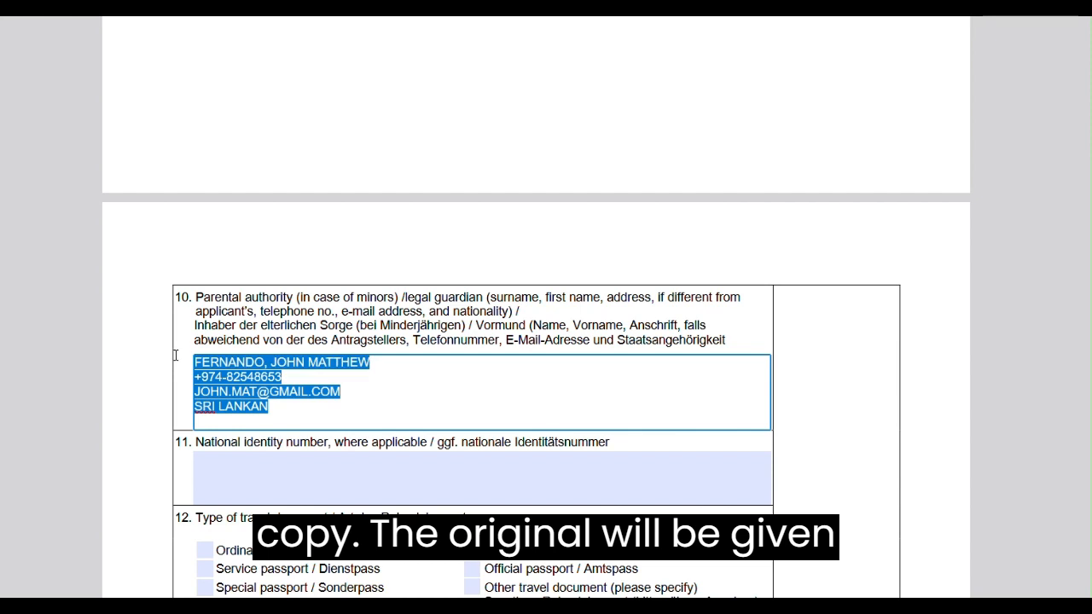
pyautogui.click(288, 410)
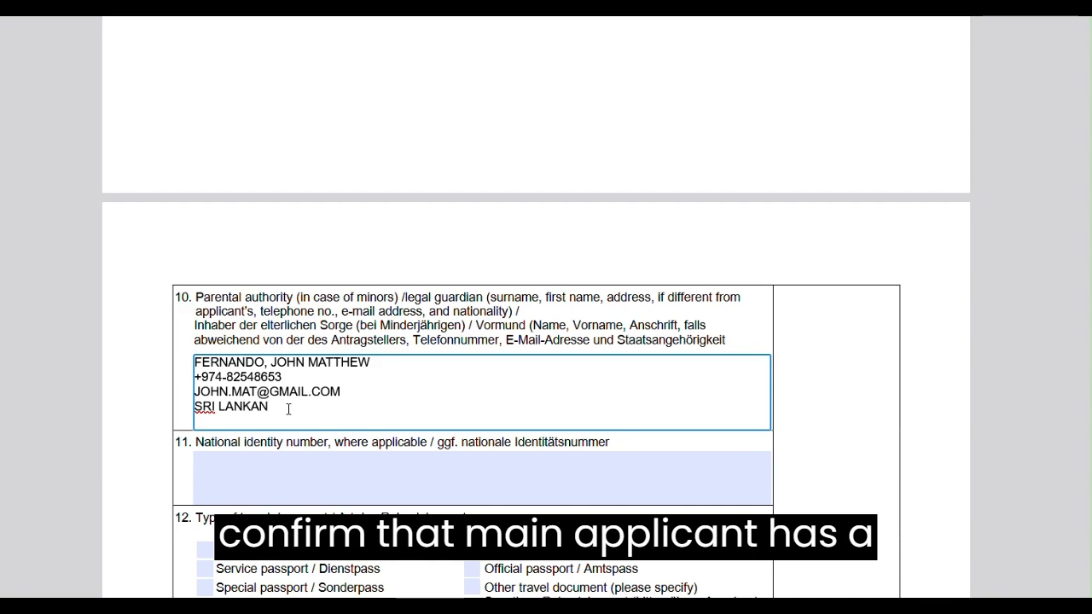
# Enter the applicant's home address, with building and street numbers, in field 19.
pyautogui.scroll(-5, 288, 409)
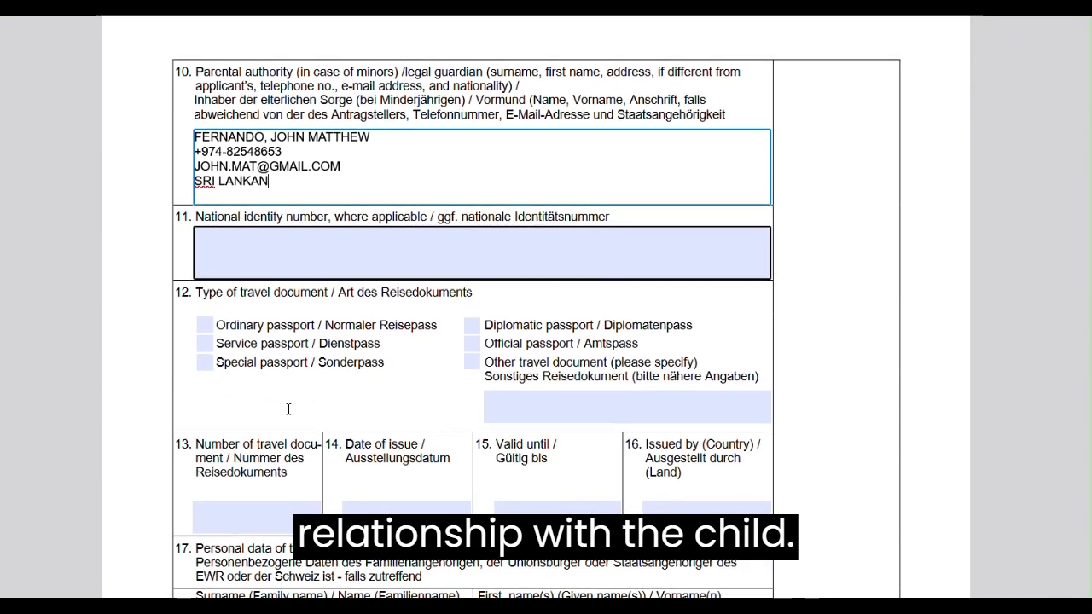
pyautogui.scroll(-10, 288, 410)
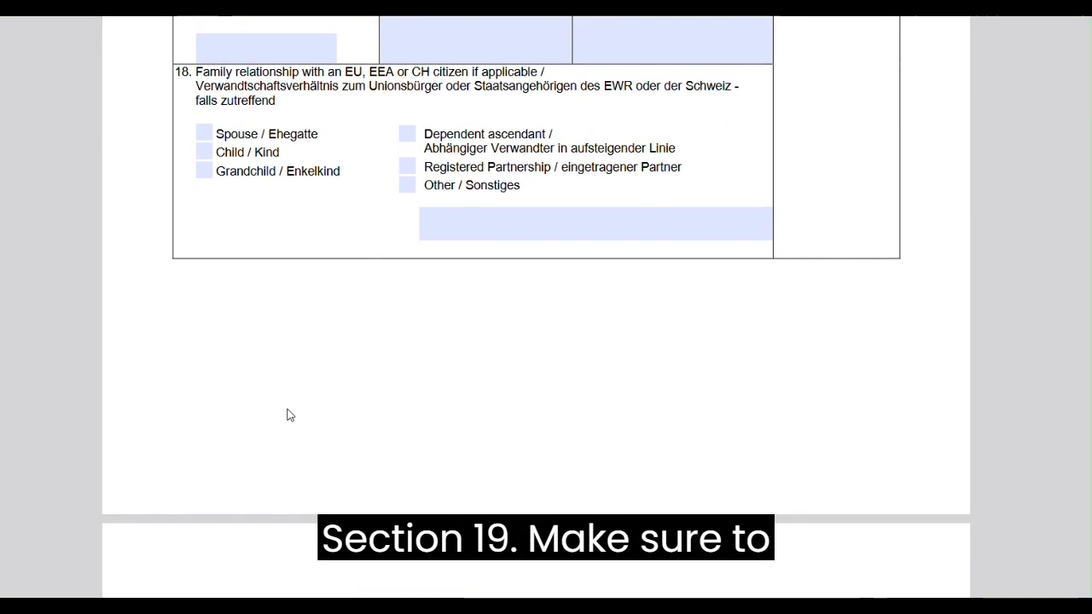
pyautogui.scroll(-6, 289, 411)
pyautogui.click(267, 306)
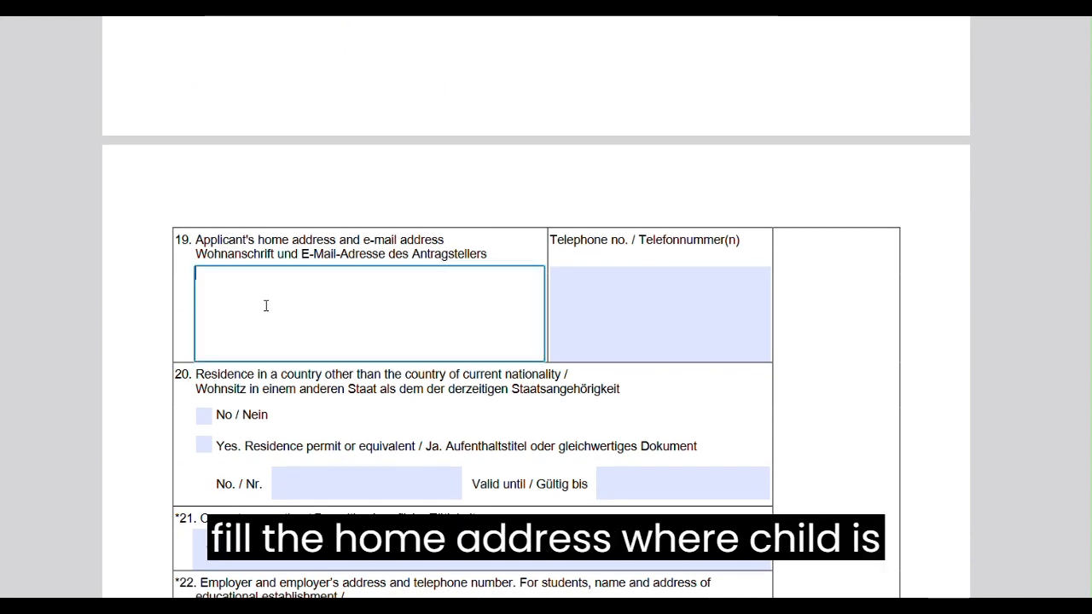
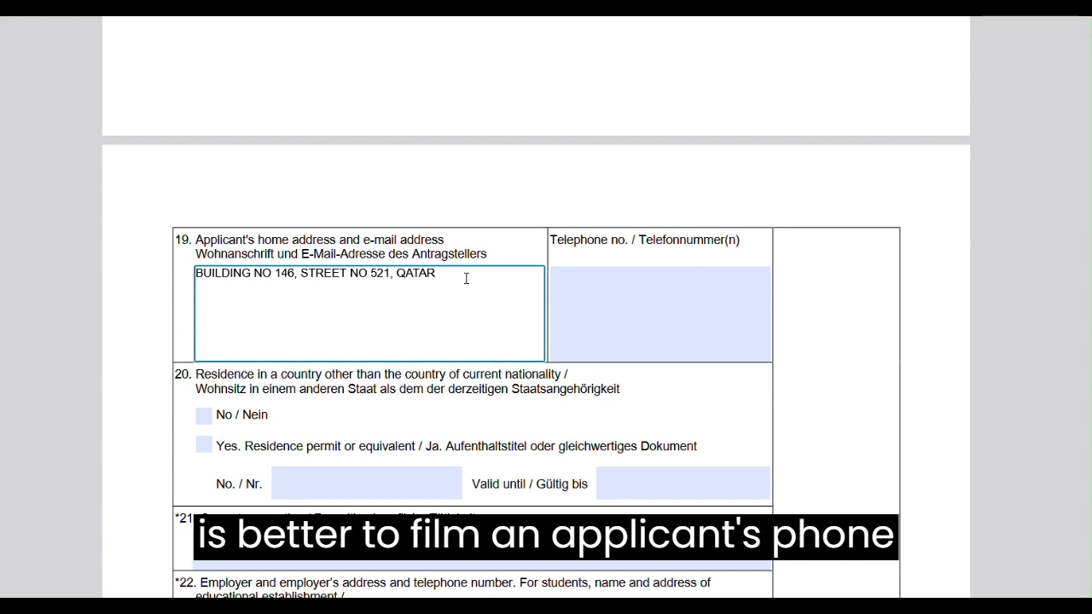
# Paste the copied guardian details under the address and remove the nationality and telephone lines from them.
pyautogui.hotkey('ctrl', 'v')
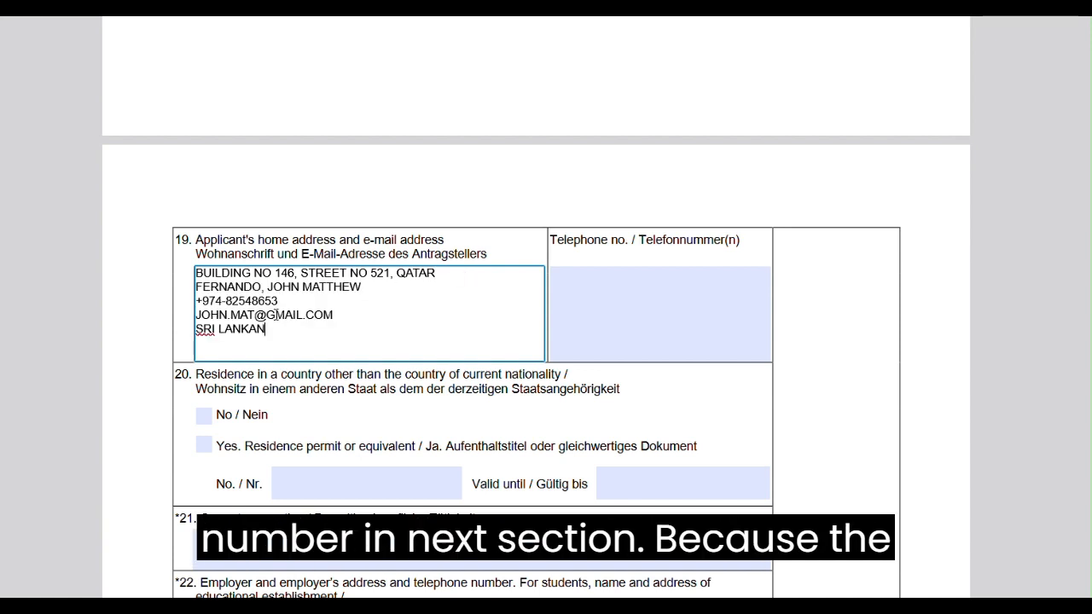
pyautogui.moveTo(280, 331); pyautogui.dragTo(186, 336)
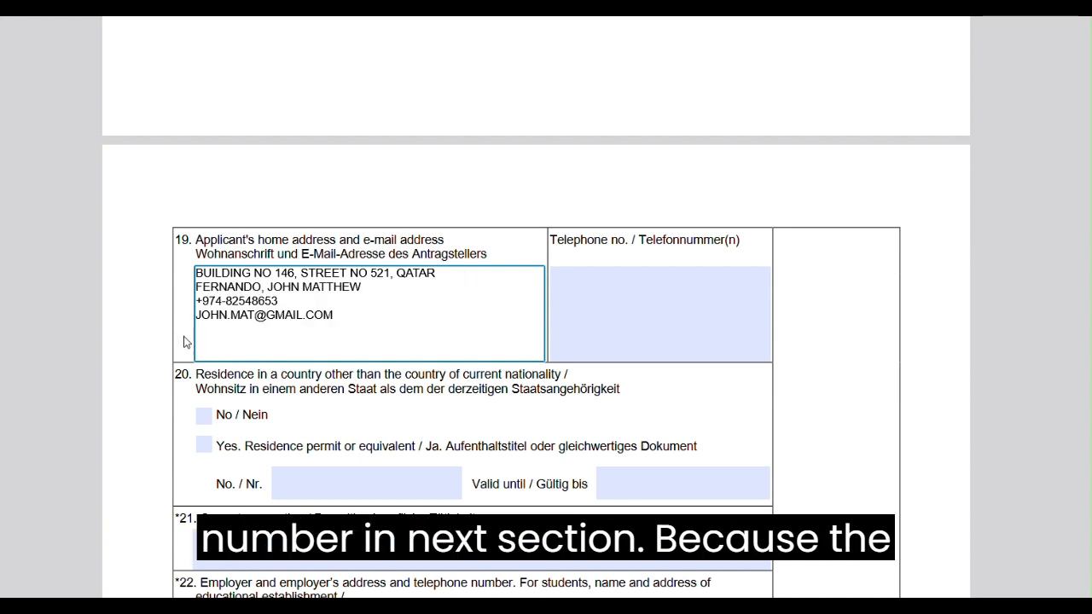
pyautogui.press('BackSpace')
pyautogui.moveTo(284, 307); pyautogui.dragTo(190, 309)
pyautogui.hotkey('ctrl', 'c')
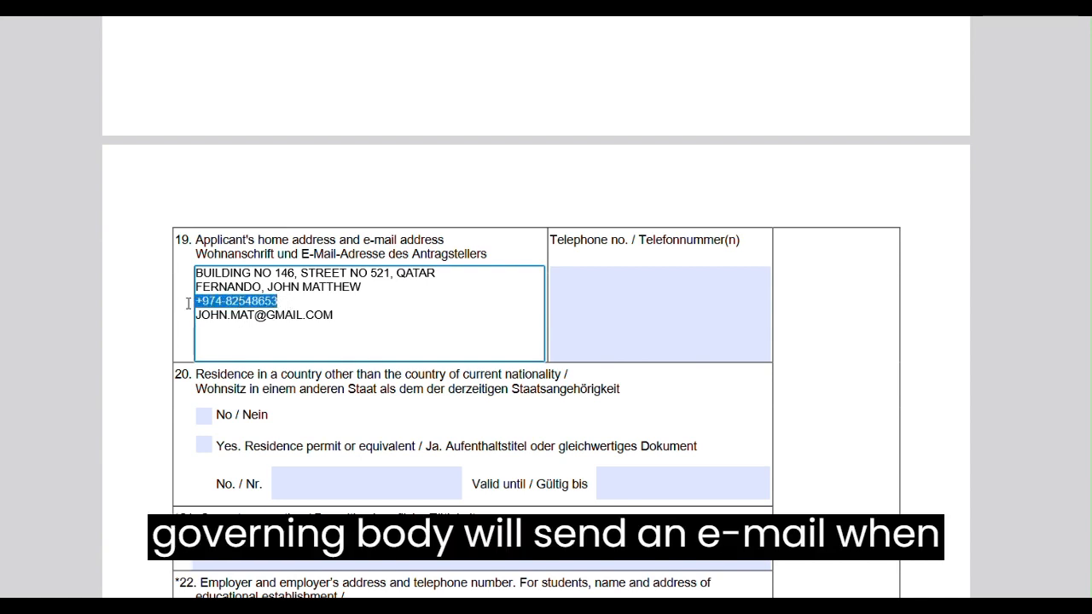
pyautogui.press('BackSpace')
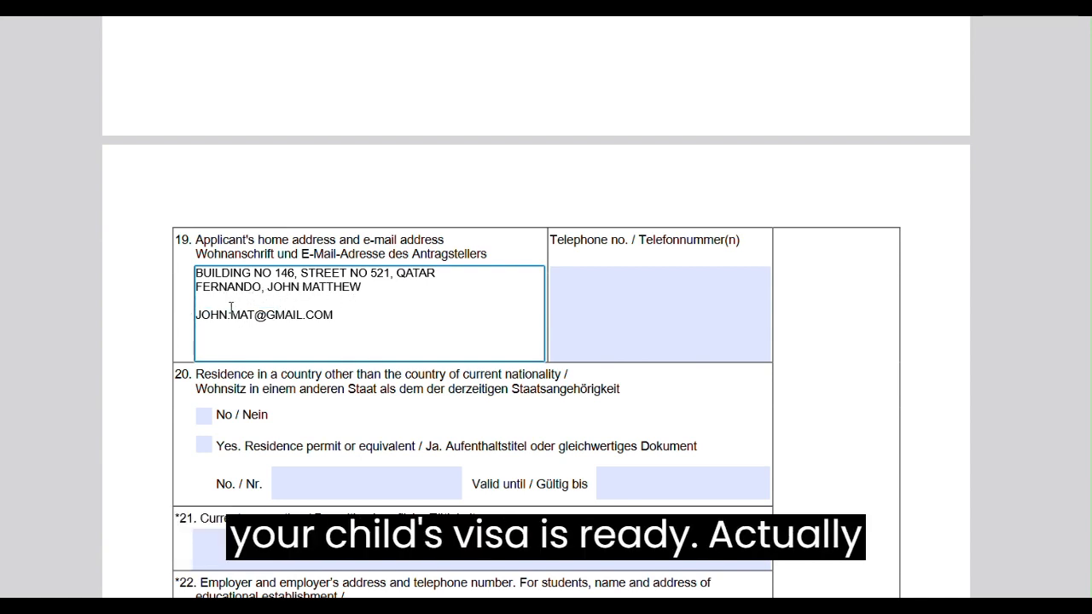
# Delete the guardian's name line from the applicant's address field, leaving the address and e-mail.
pyautogui.press('BackSpace')
pyautogui.press('BackSpace')
pyautogui.press('BackSpace')
pyautogui.press('BackSpace')
pyautogui.press('BackSpace')
pyautogui.press('BackSpace')
pyautogui.press('BackSpace')
pyautogui.press('BackSpace')
pyautogui.press('BackSpace')
pyautogui.press('BackSpace')
pyautogui.press('BackSpace')
pyautogui.press('BackSpace')
pyautogui.press('BackSpace')
pyautogui.press('BackSpace')
pyautogui.press('BackSpace')
pyautogui.press('BackSpace')
pyautogui.press('BackSpace')
pyautogui.press('BackSpace')
pyautogui.press('BackSpace')
pyautogui.press('BackSpace')
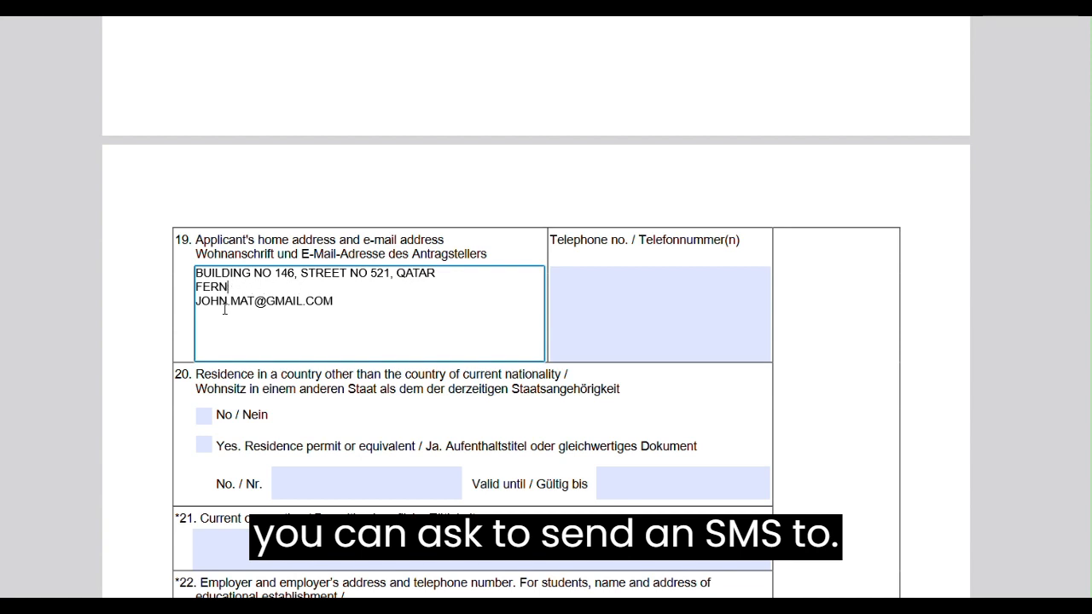
pyautogui.press('BackSpace')
# Paste the guardian's telephone number into the telephone field next to the home address.
pyautogui.click(567, 287)
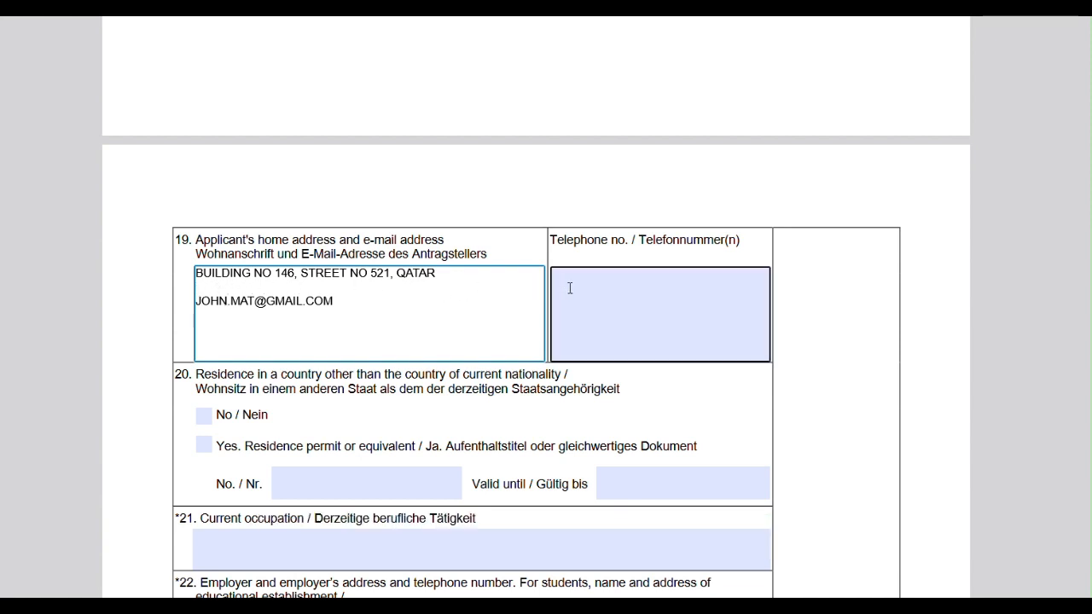
pyautogui.hotkey('ctrl', 'v')
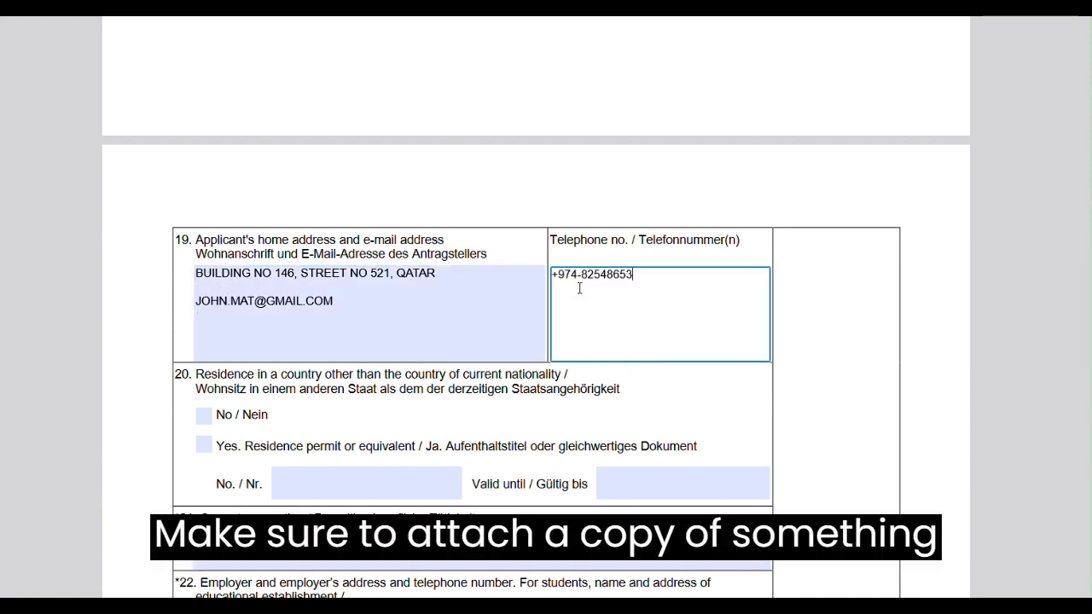
pyautogui.click(306, 281)
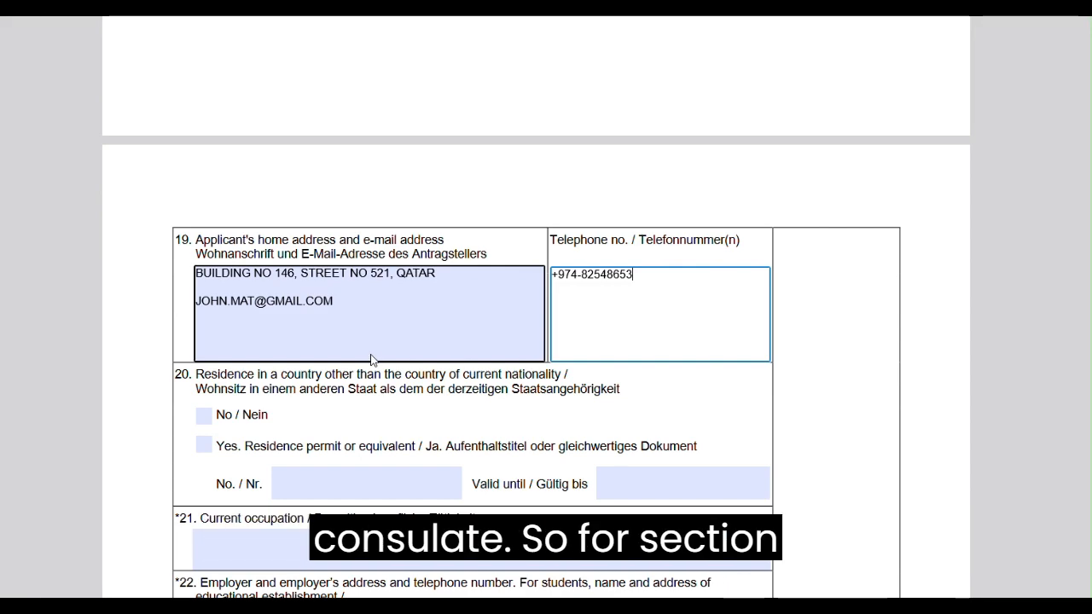
# Tick Yes for residence permit in field 20 and enter the child's permit number.
pyautogui.scroll(-2, 377, 360)
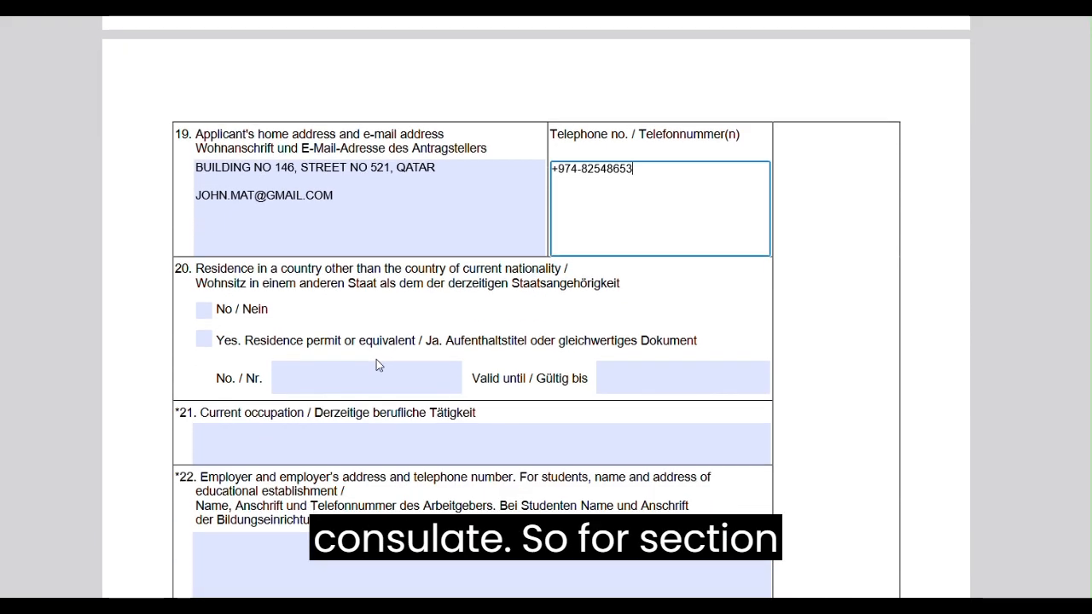
pyautogui.click(204, 340)
pyautogui.click(327, 380)
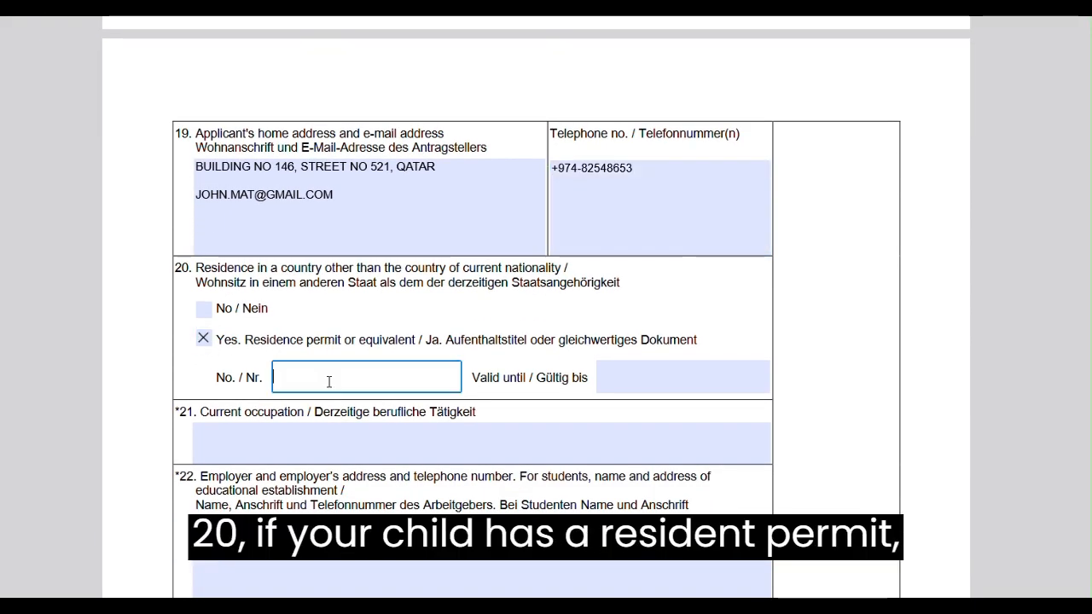
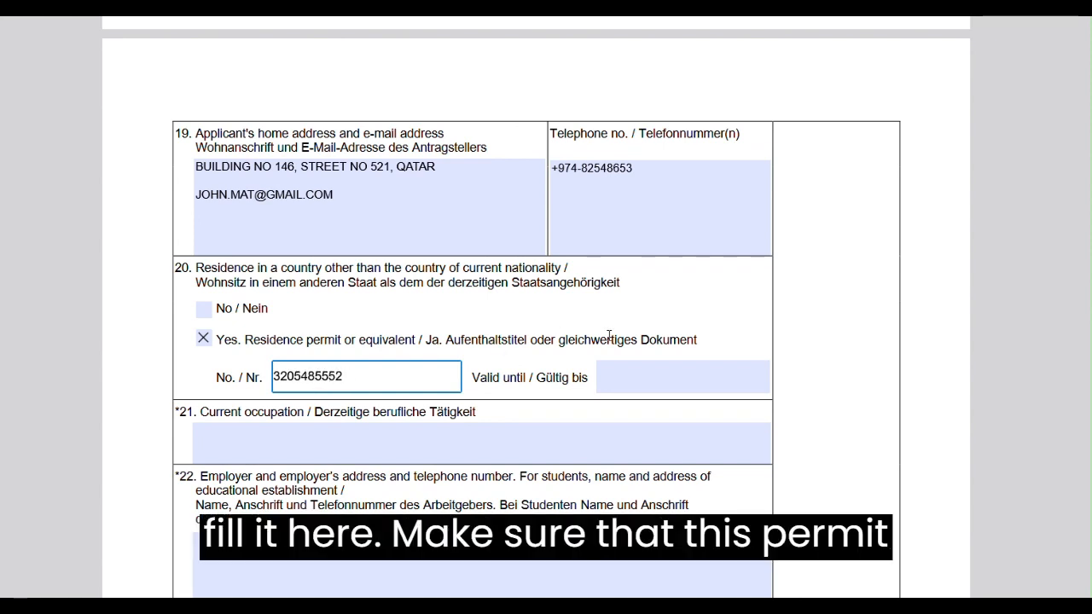
# Set the residence permit's valid-until date to 05-09-2024.
pyautogui.click(651, 383)
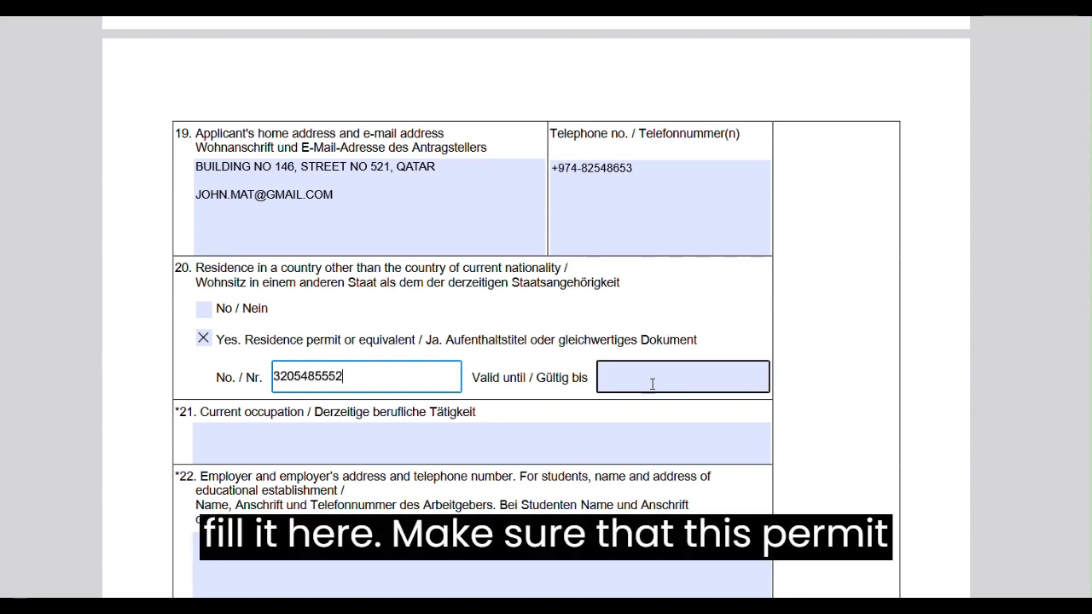
pyautogui.write('05-09')
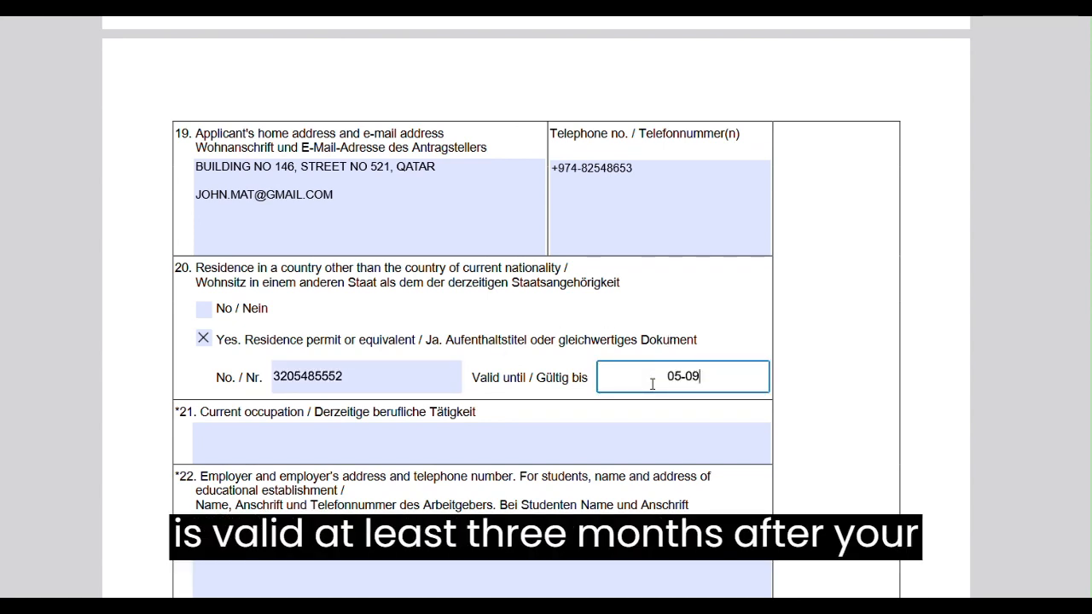
pyautogui.write('-2024')
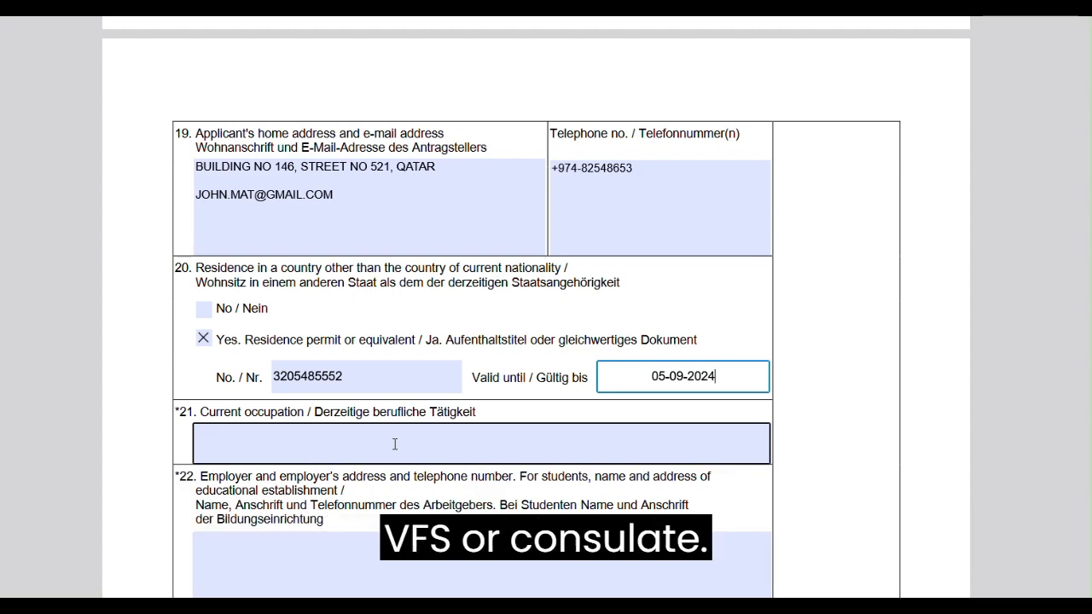
# Mark No for previously collected fingerprints in field 28.
pyautogui.scroll(-3, 395, 444)
pyautogui.scroll(-9, 395, 444)
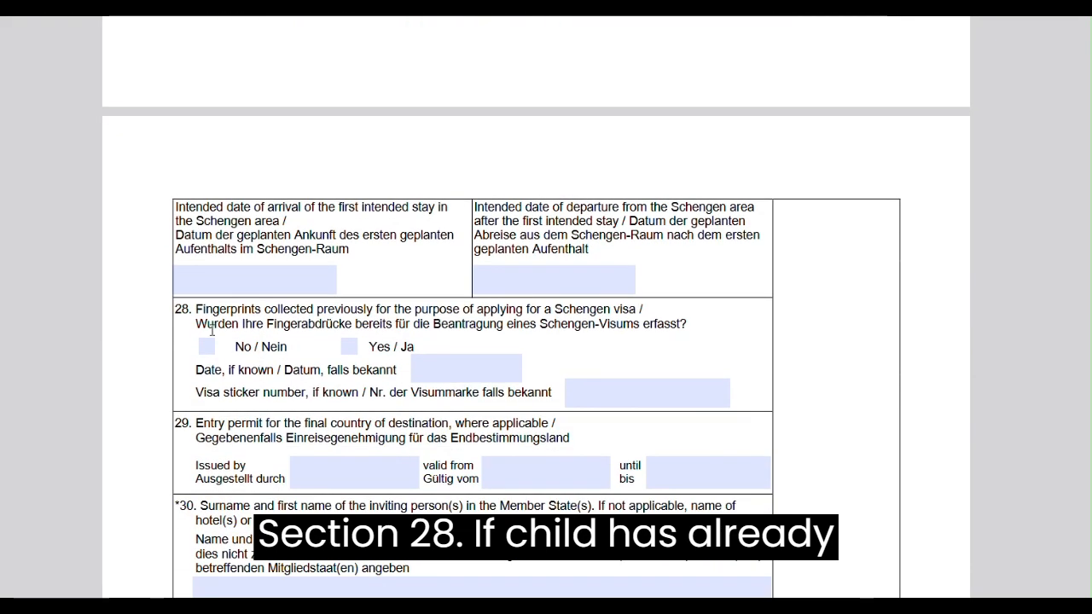
pyautogui.click(207, 347)
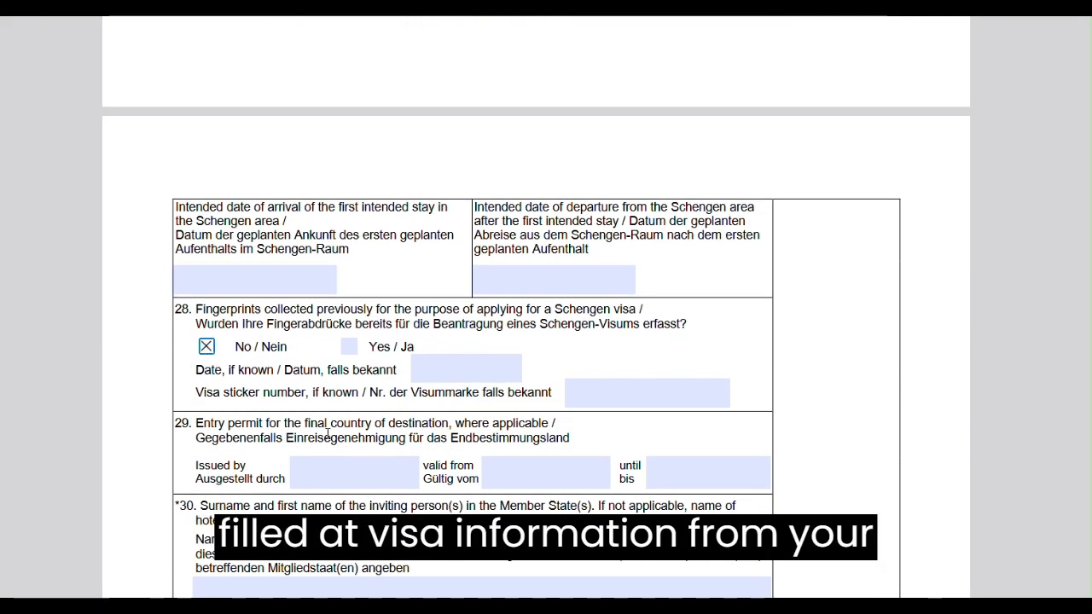
# Select that travel costs are covered by a sponsor in field 32 and enter the main applicant's full name.
pyautogui.scroll(-2, 327, 434)
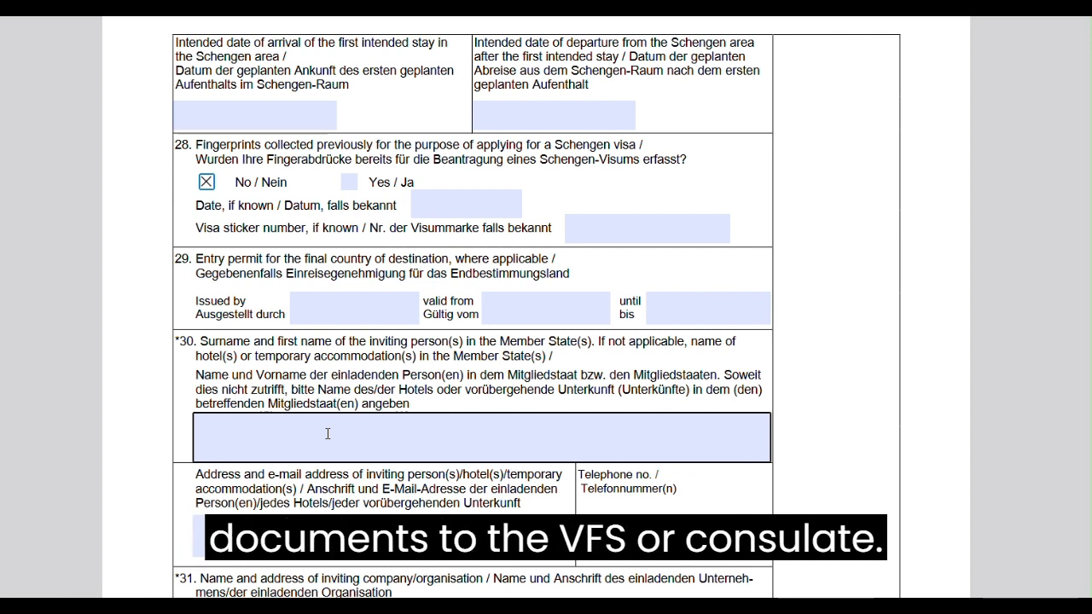
pyautogui.scroll(-6, 328, 435)
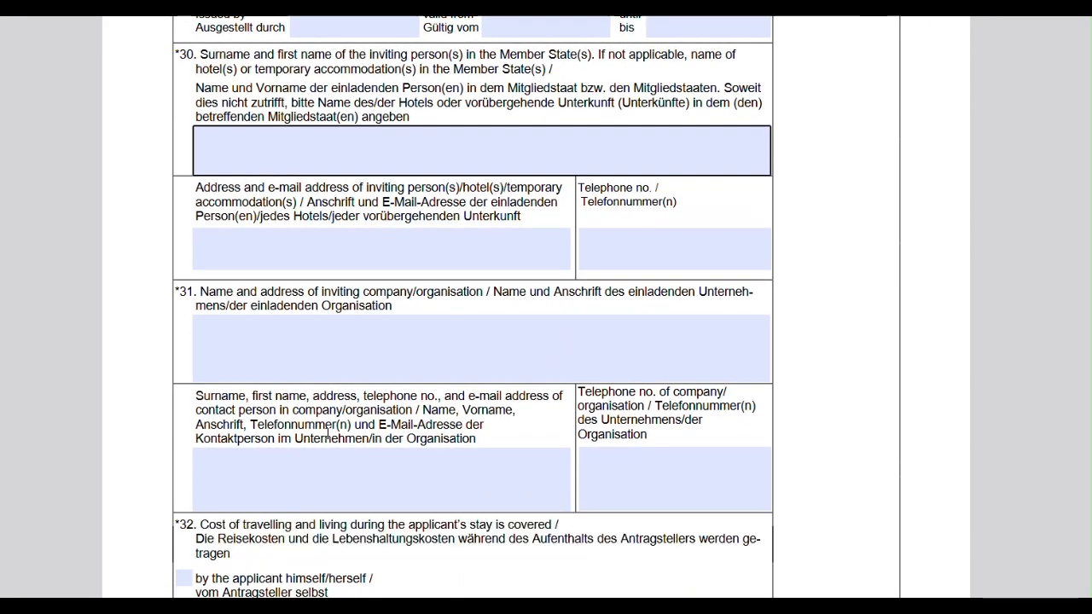
pyautogui.scroll(-2, 328, 439)
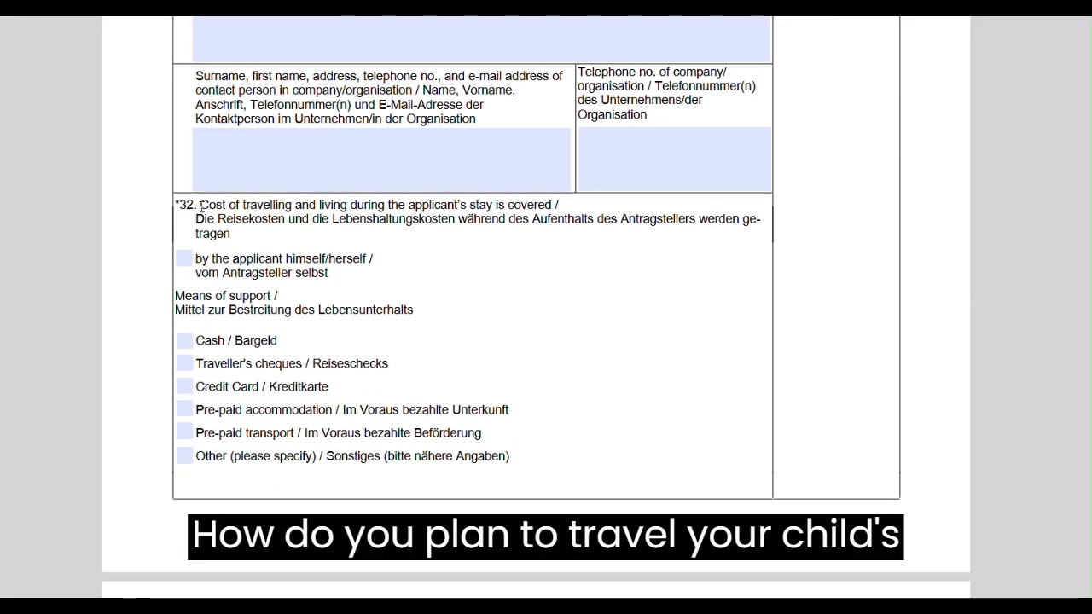
pyautogui.scroll(-5, 267, 330)
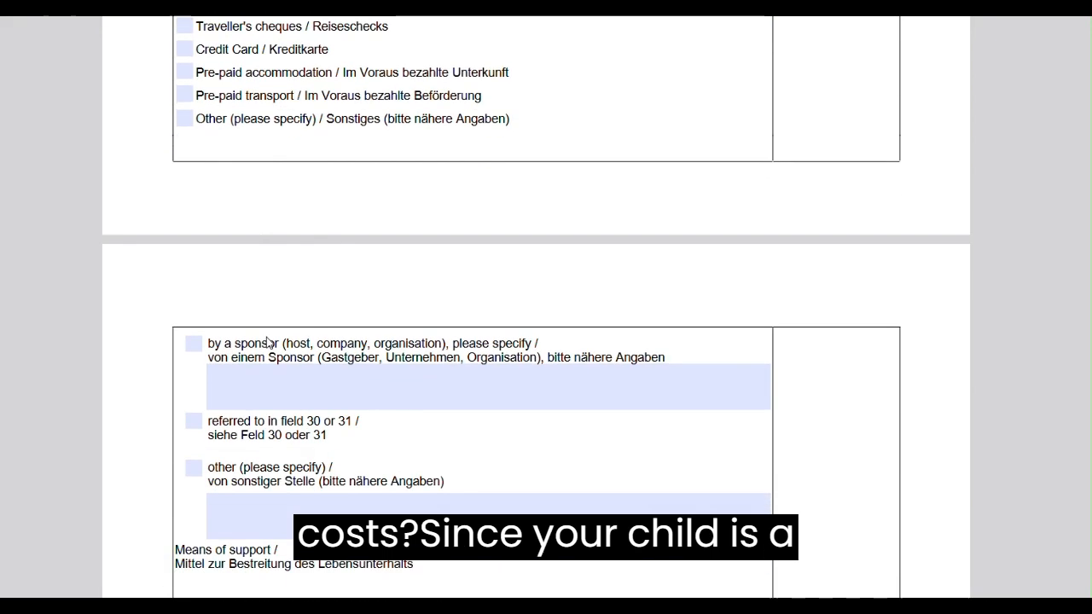
pyautogui.click(193, 263)
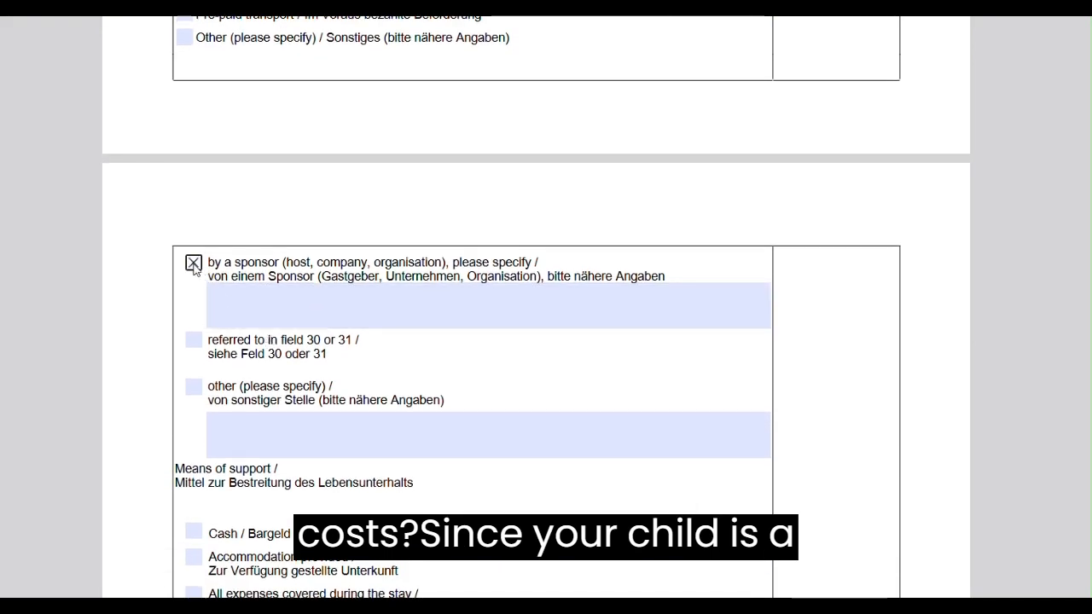
pyautogui.click(246, 307)
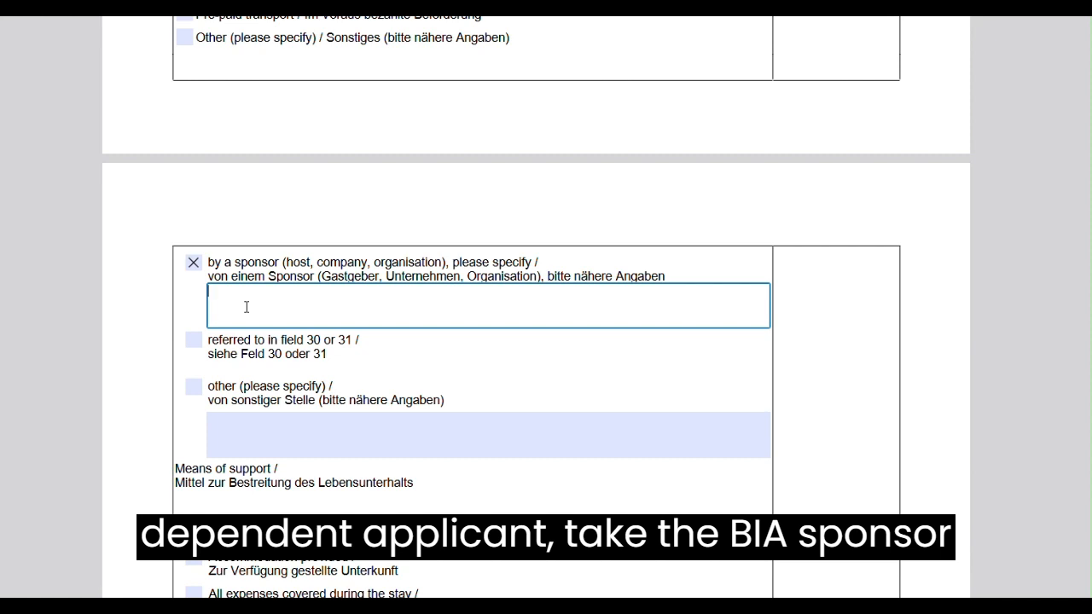
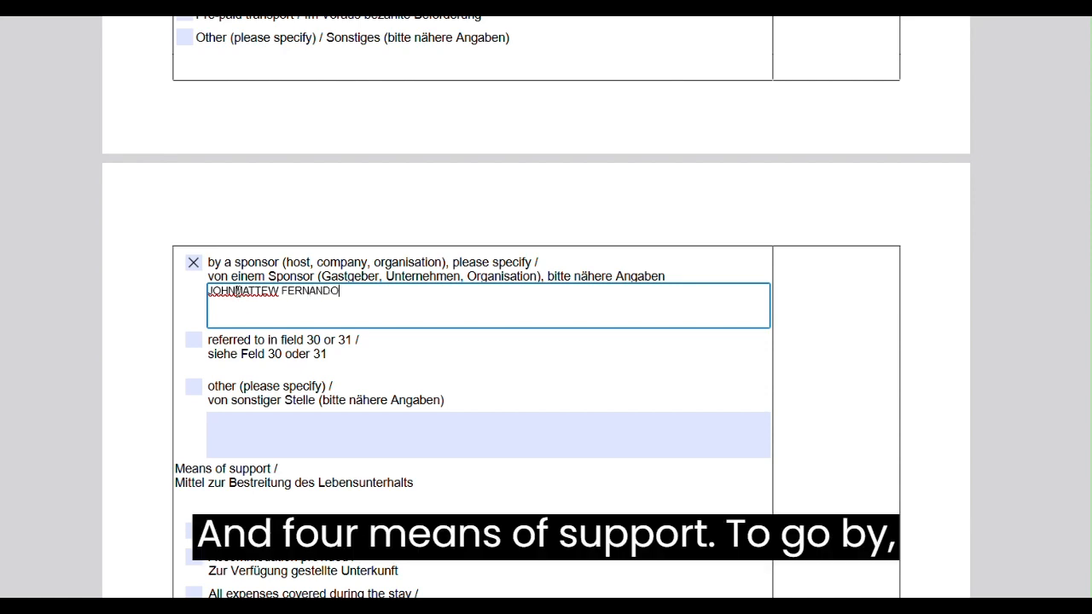
pyautogui.click(236, 291)
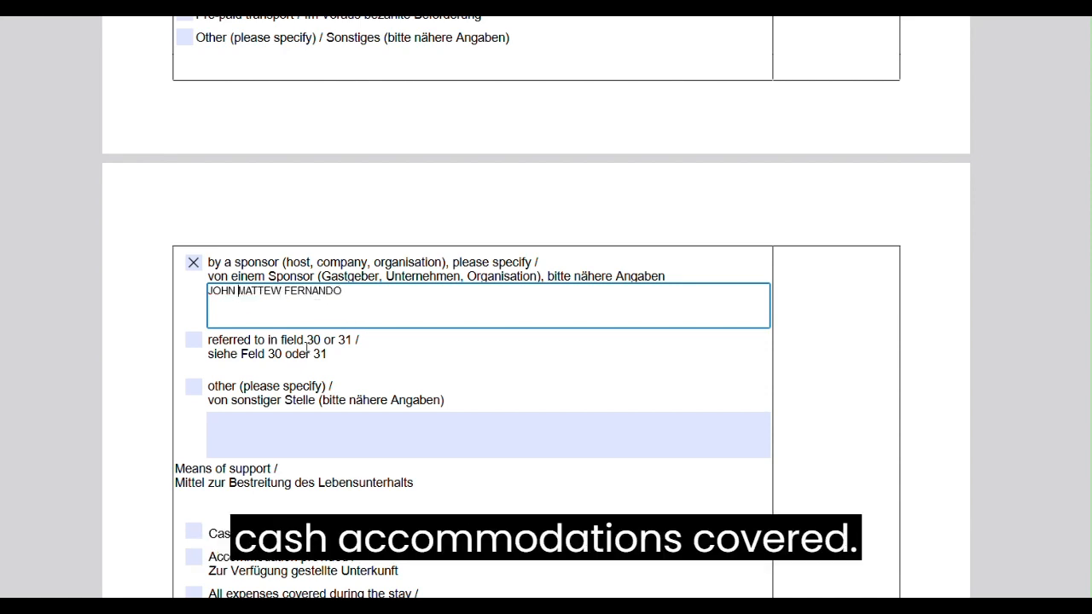
# Tick Cash, Accommodation provided, All expenses covered and Pre-paid transport as the sponsor's means of support.
pyautogui.scroll(-3, 308, 345)
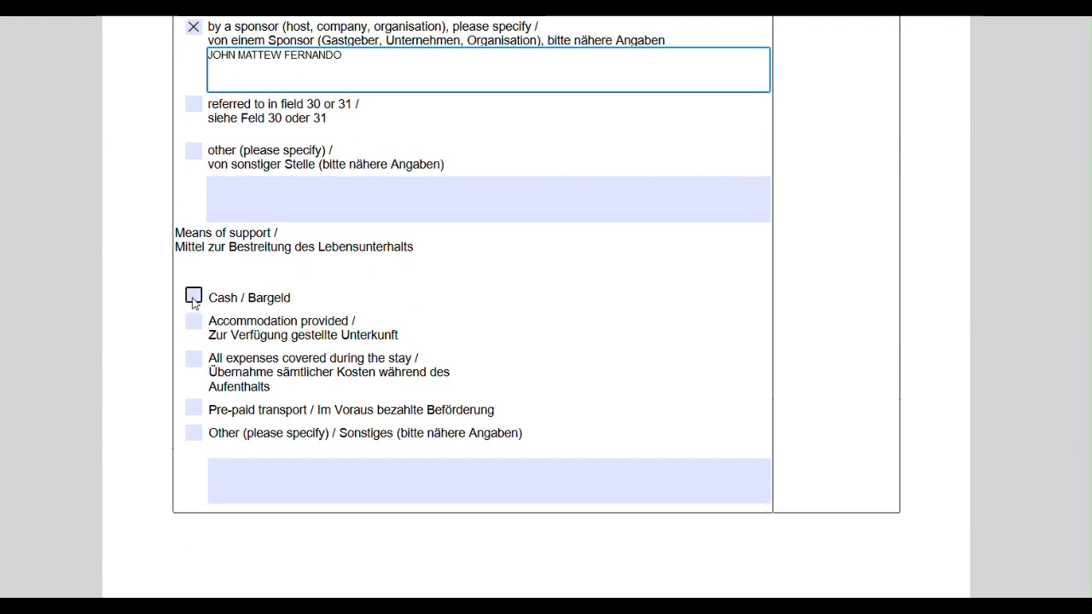
pyautogui.click(194, 296)
pyautogui.click(194, 322)
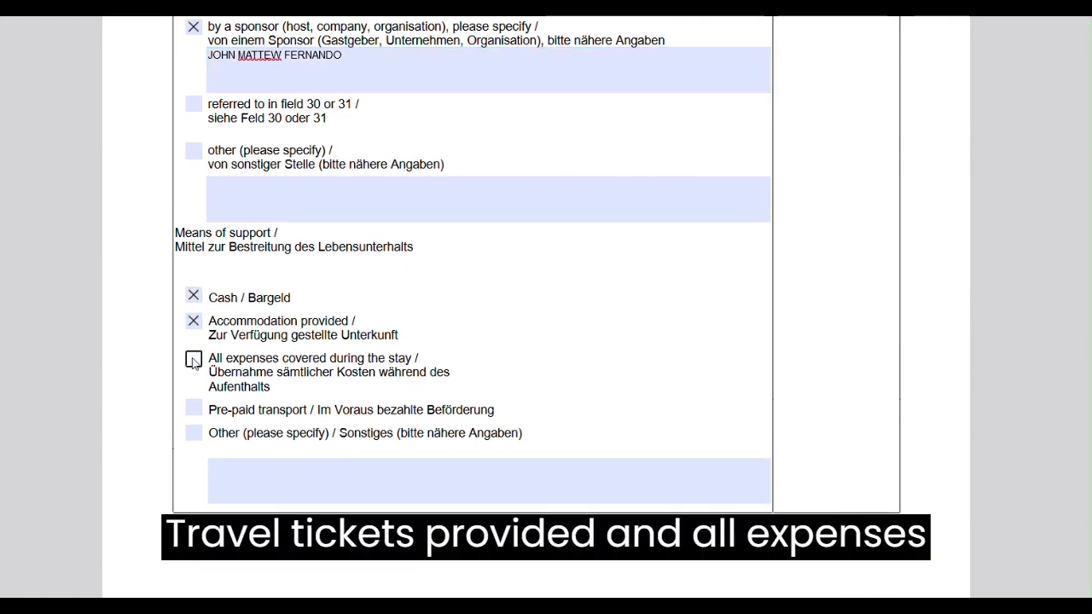
pyautogui.click(194, 361)
pyautogui.click(194, 408)
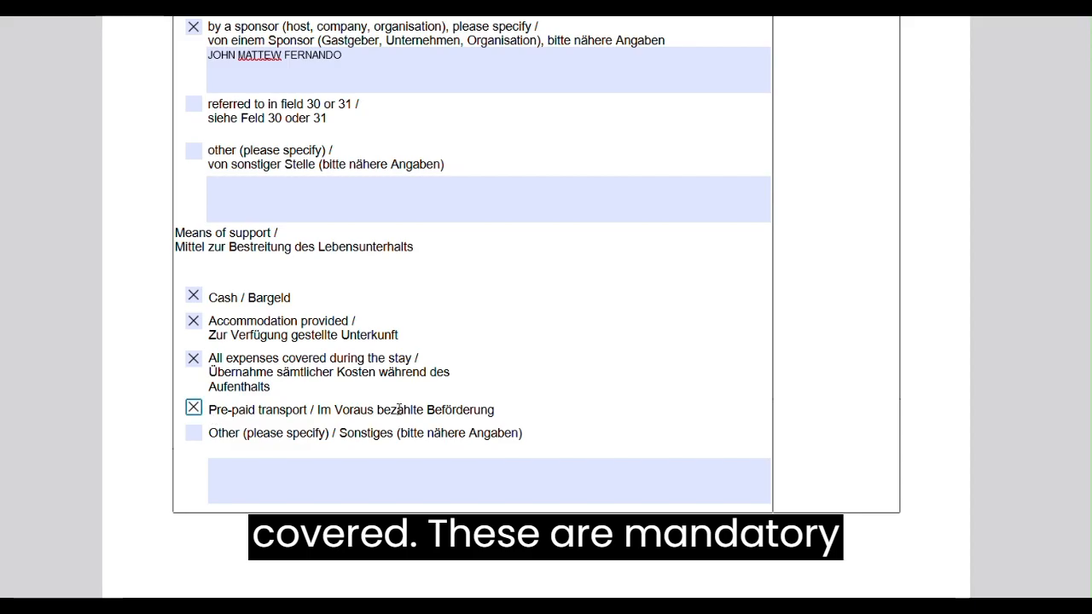
# Add a text annotation reading QATAR in the Place and date box at the end of the form.
pyautogui.scroll(-6, 399, 410)
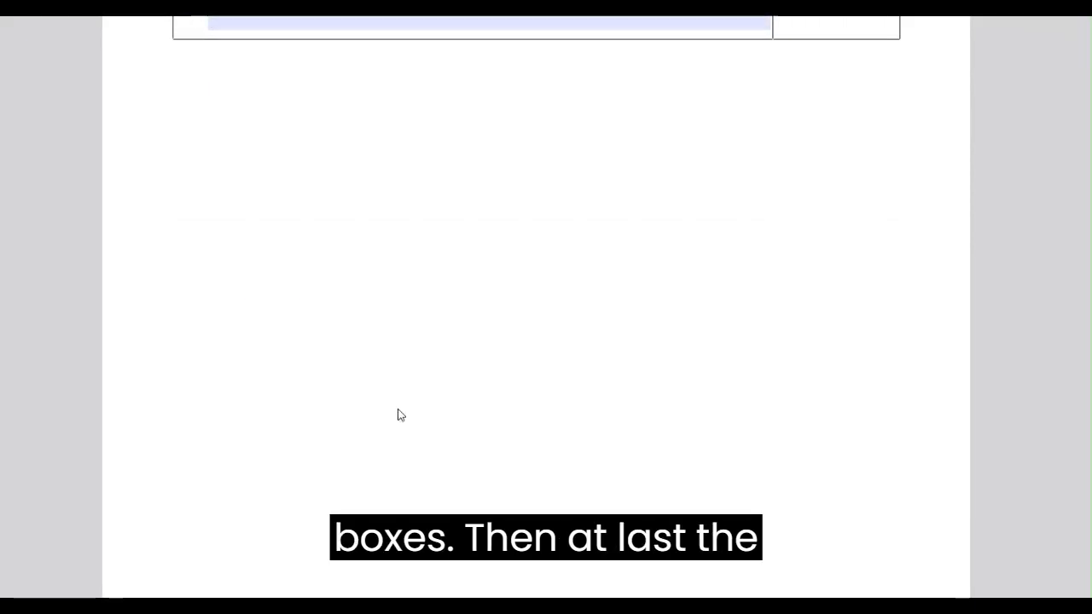
pyautogui.scroll(-12, 401, 415)
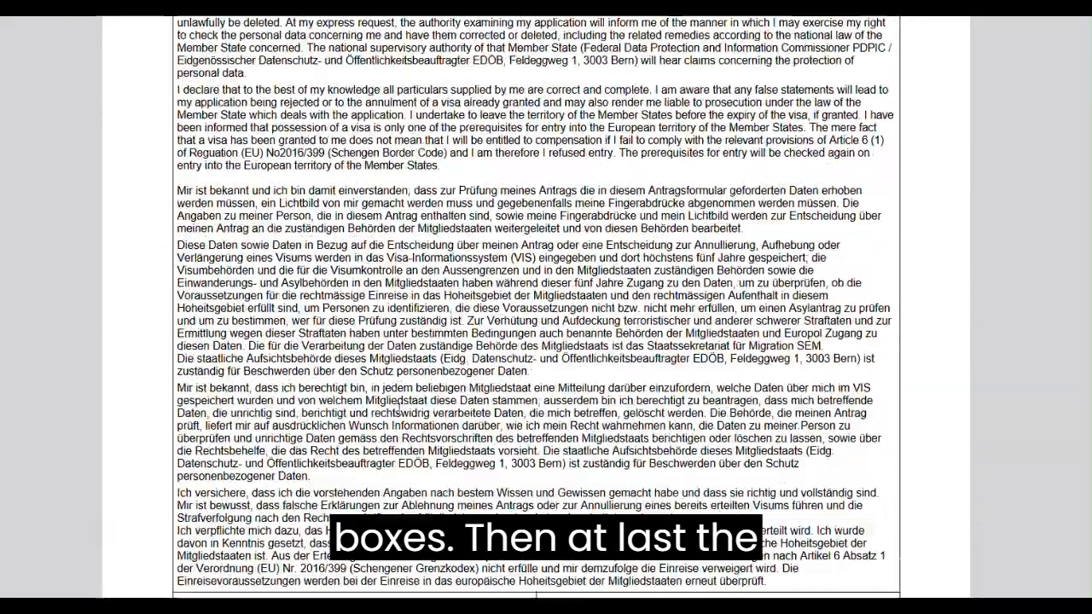
pyautogui.scroll(-3, 399, 409)
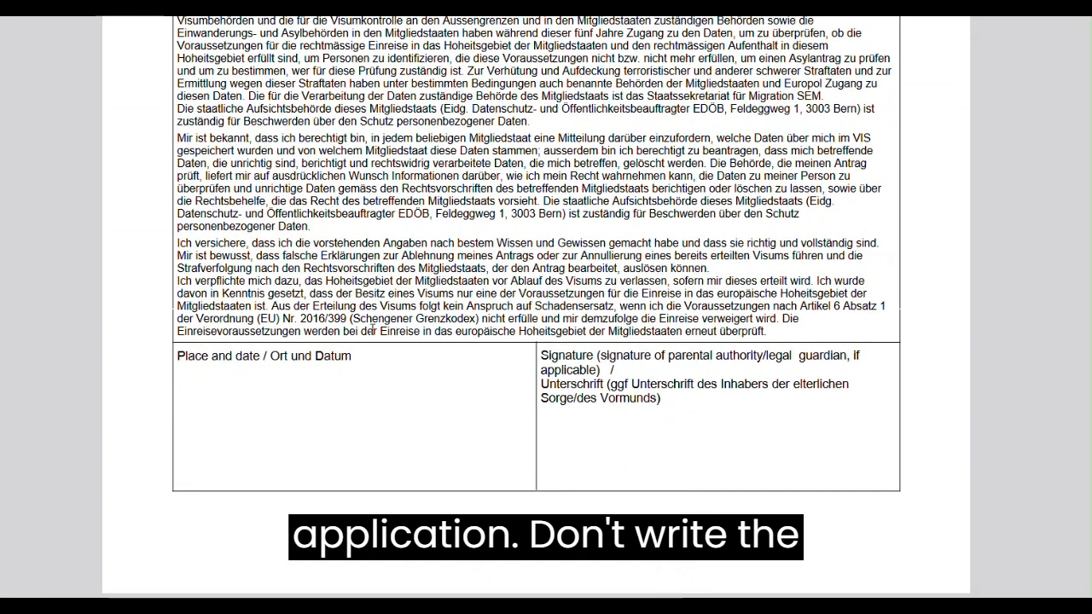
pyautogui.click(1082, 8)
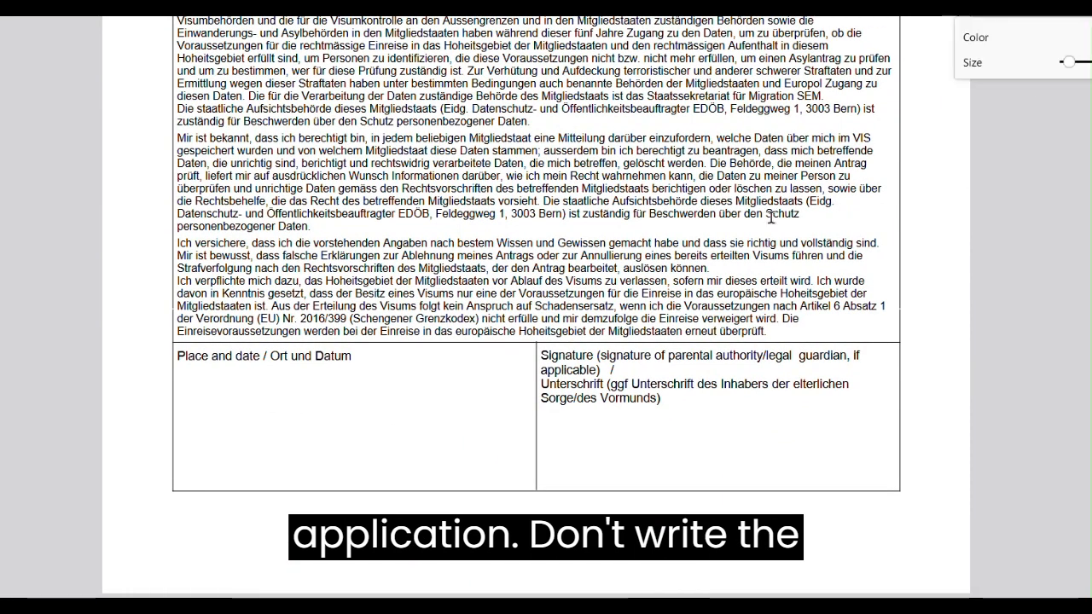
pyautogui.click(203, 423)
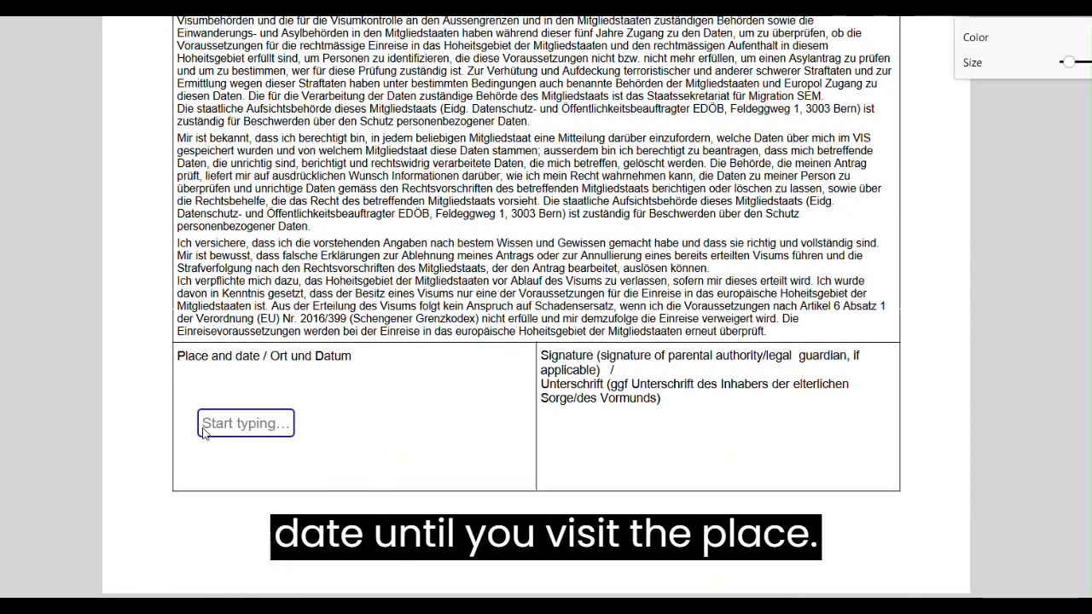
pyautogui.write('QATAR')
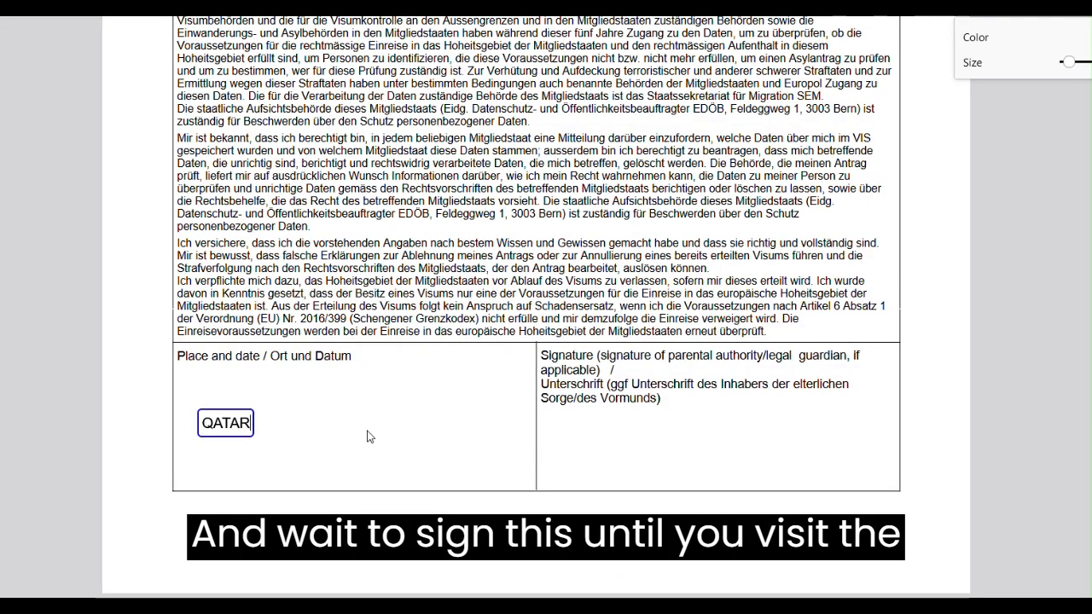
pyautogui.scroll(3, 373, 422)
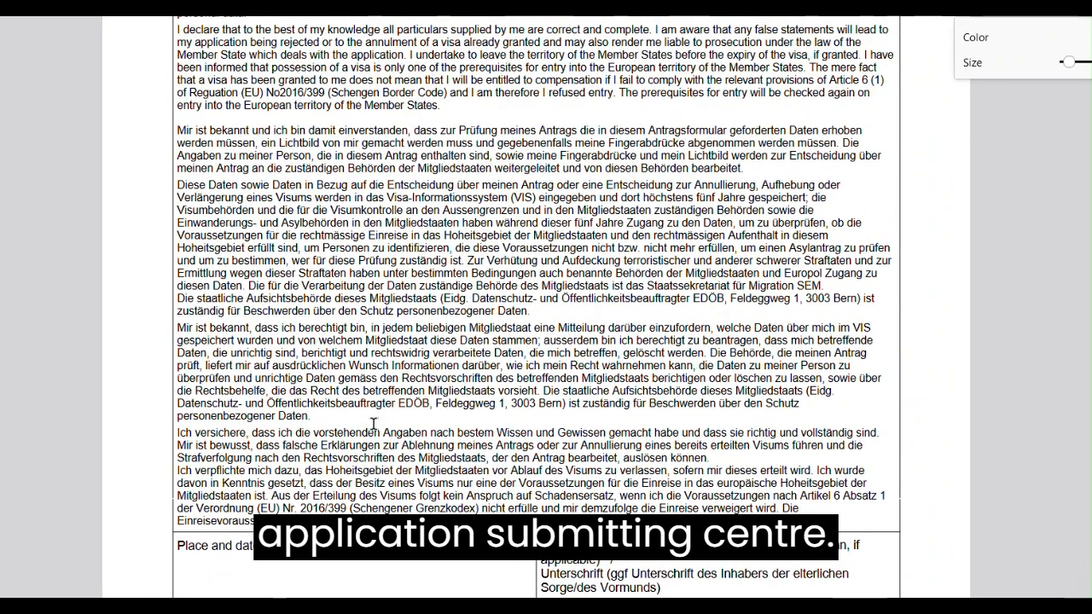
pyautogui.scroll(2, 373, 424)
pyautogui.scroll(-1, 373, 424)
pyautogui.scroll(-4, 373, 425)
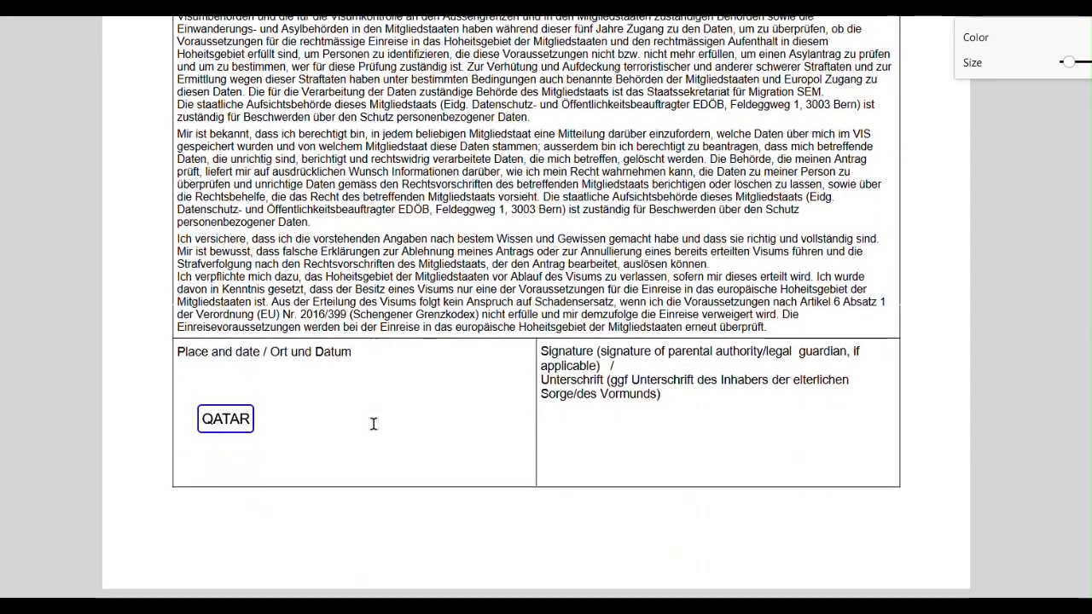
pyautogui.click(575, 456)
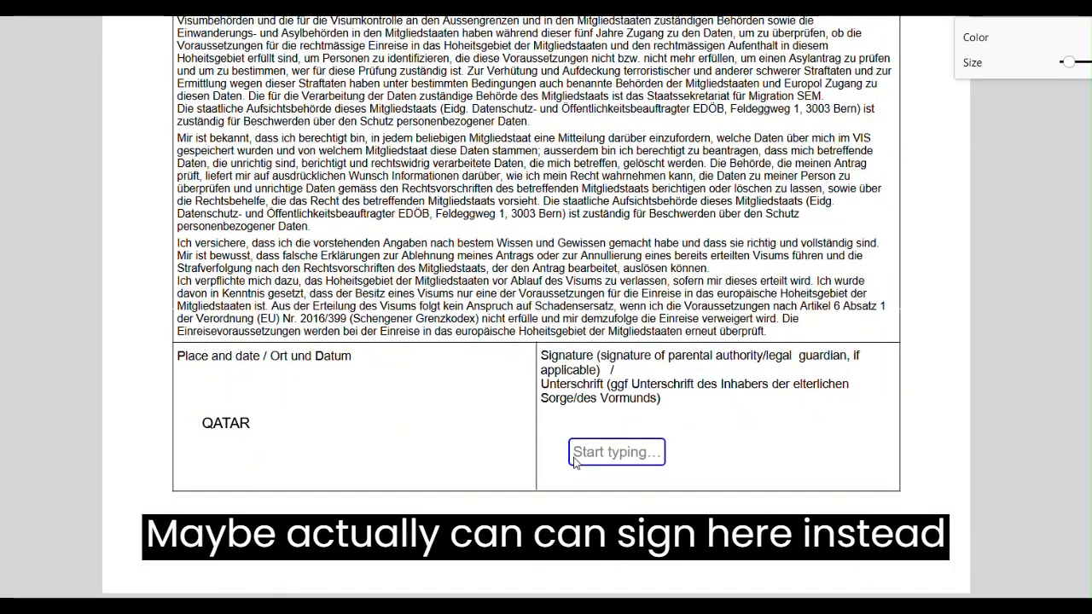
pyautogui.click(706, 441)
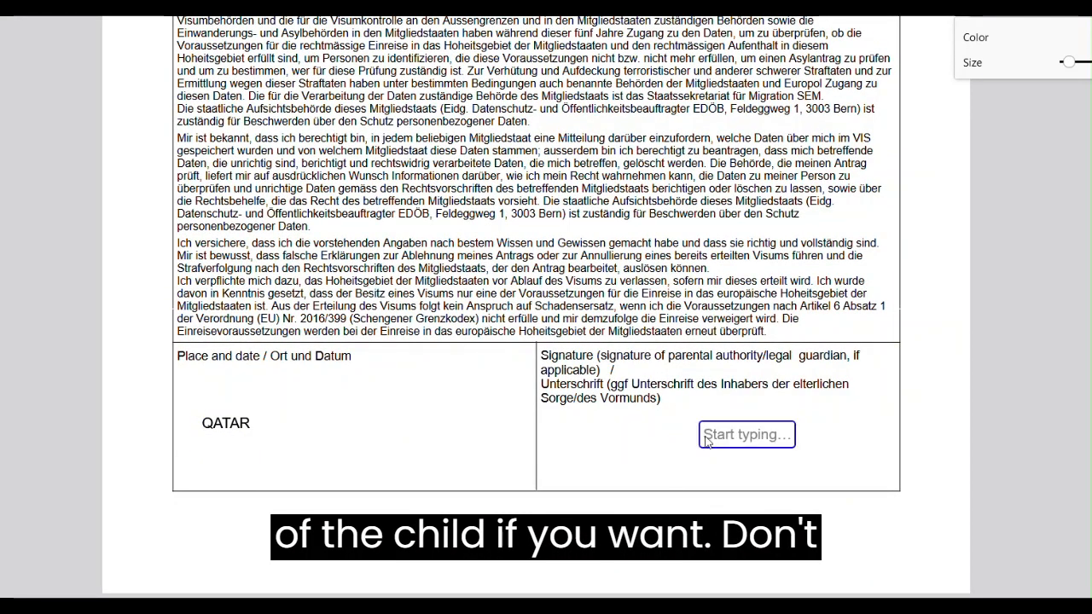
pyautogui.click(1063, 7)
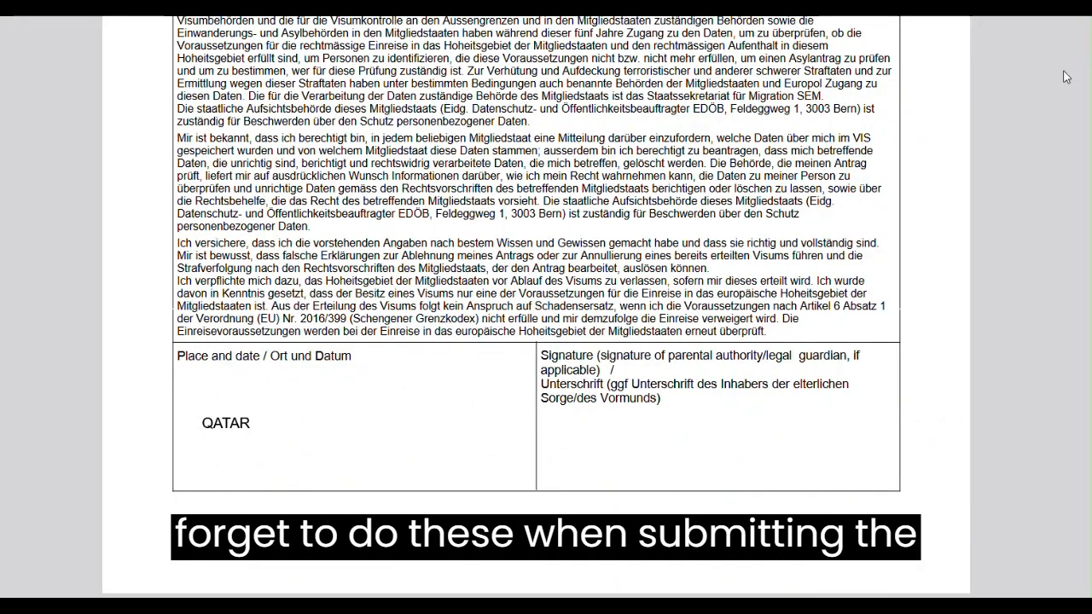
pyautogui.scroll(10, 560, 290)
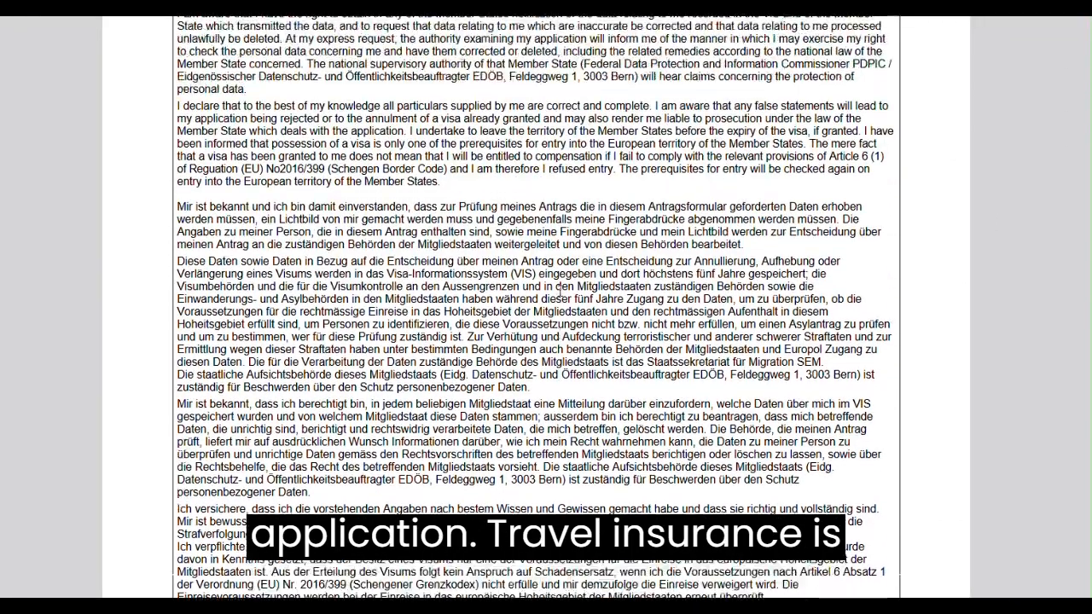